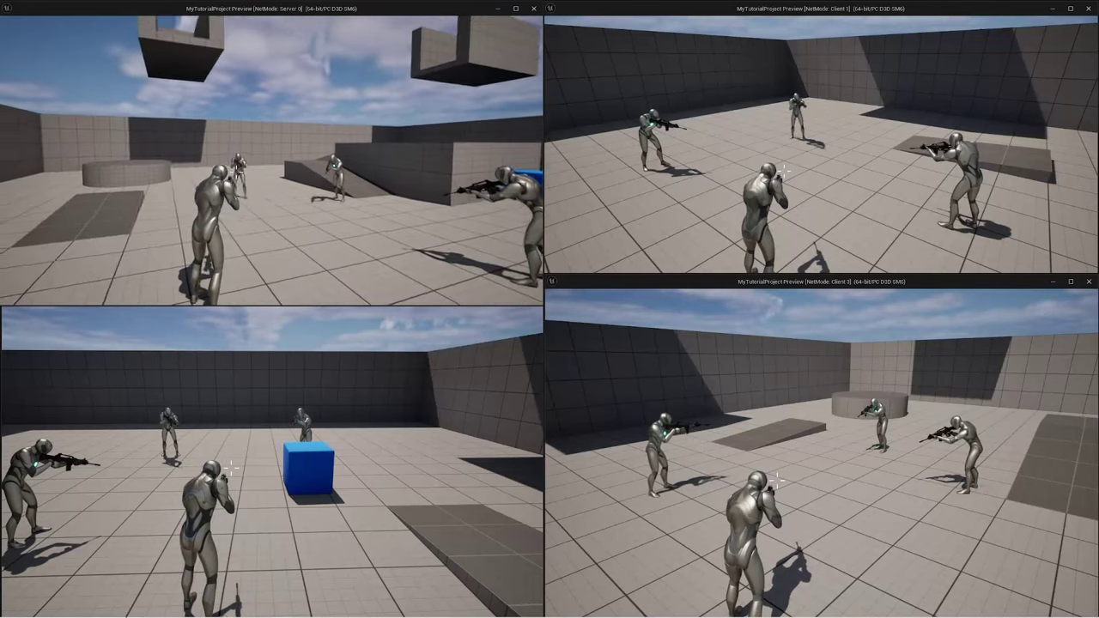
Step: Test aiming in the server preview, and move and fire at the floor with the Client 1 character
{"action": "right_click", "coordinate": [236, 164]}
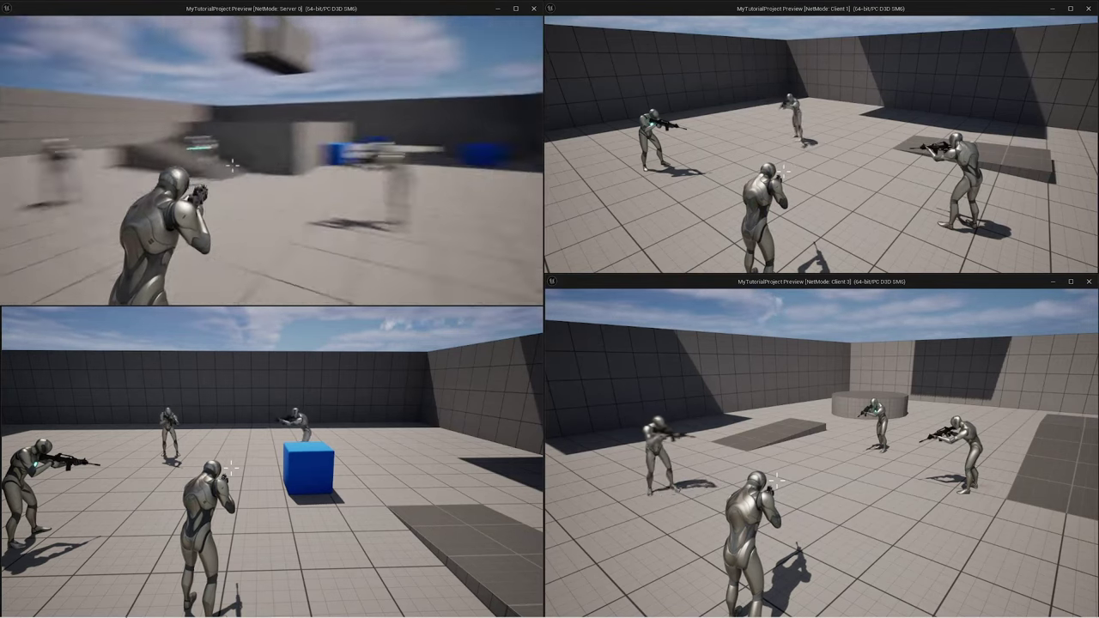
{"action": "right_click", "coordinate": [236, 164]}
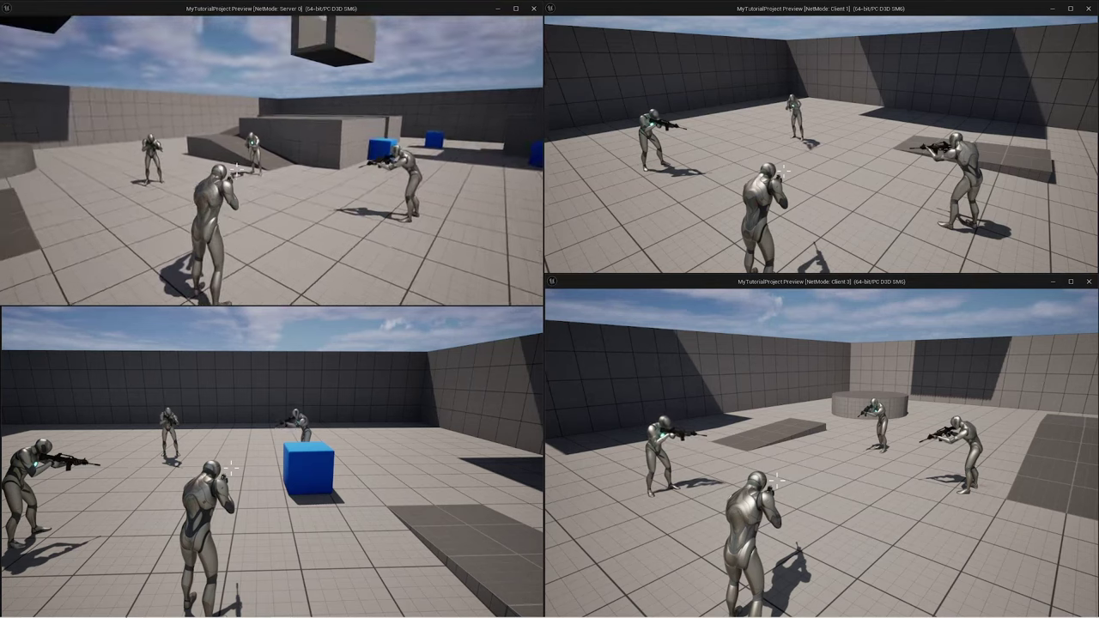
{"action": "left_click", "coordinate": [847, 123]}
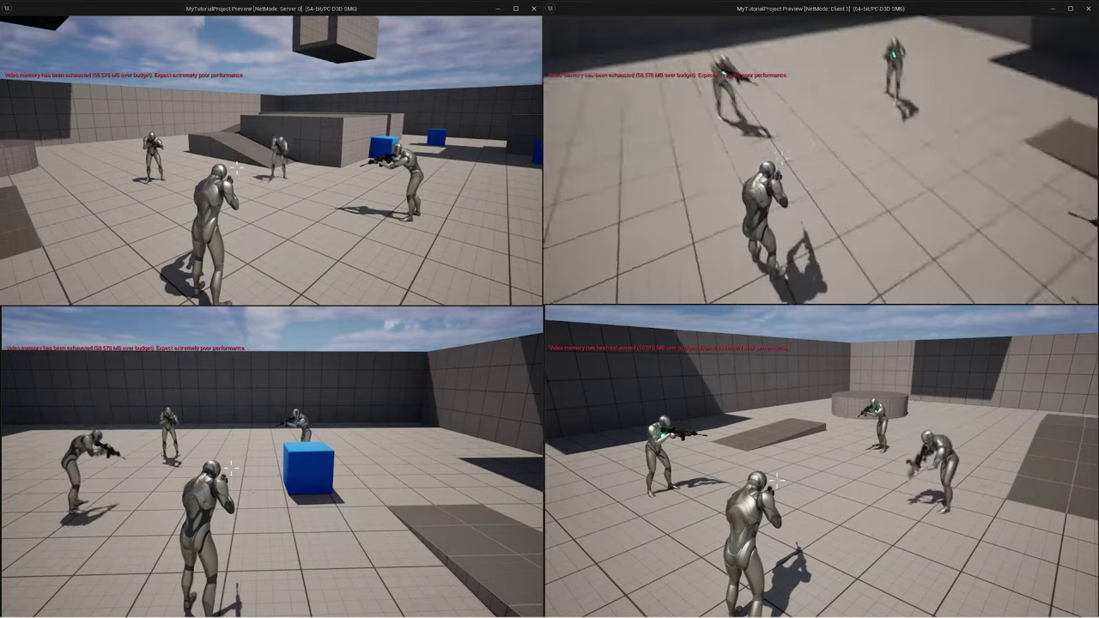
{"action": "key", "text": "w"}
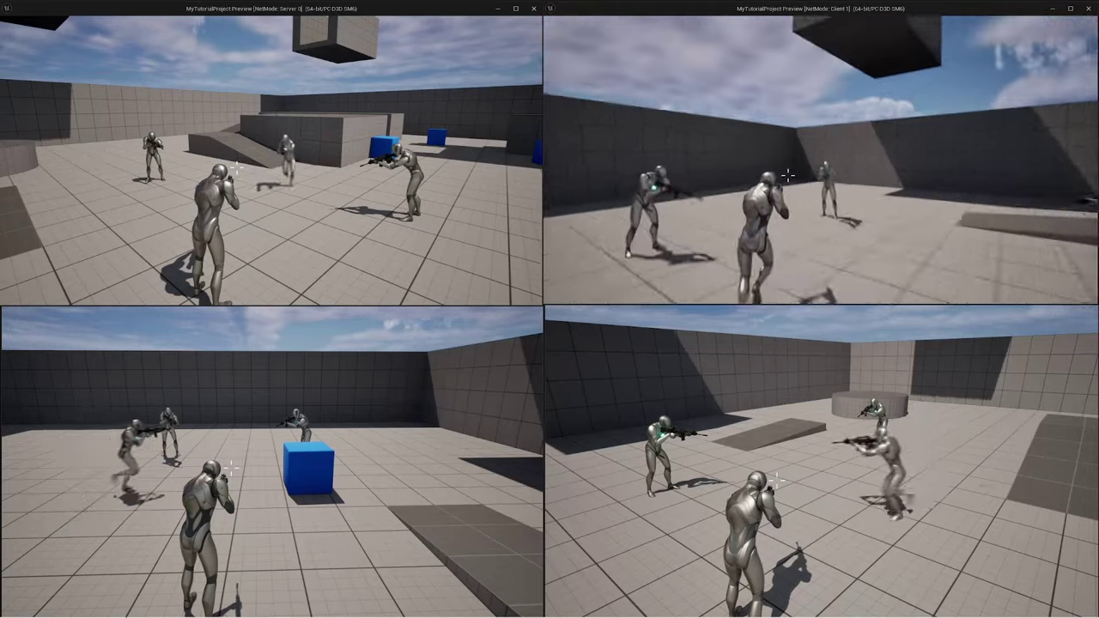
{"action": "key", "text": "s"}
{"action": "left_click", "coordinate": [784, 159]}
{"action": "key", "text": "d"}
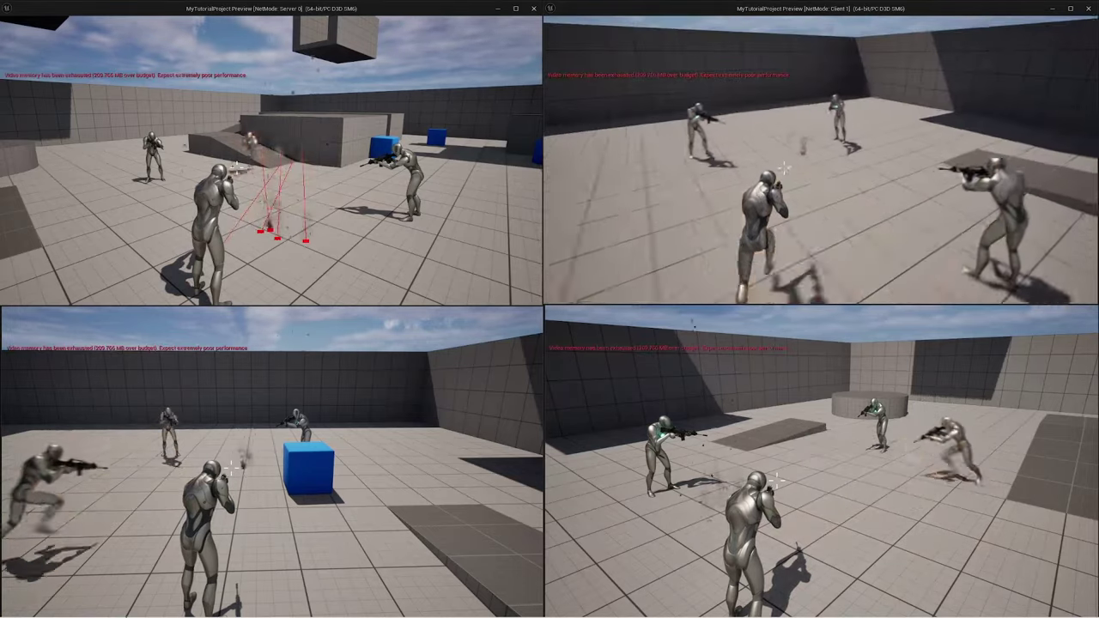
{"action": "key", "text": "d"}
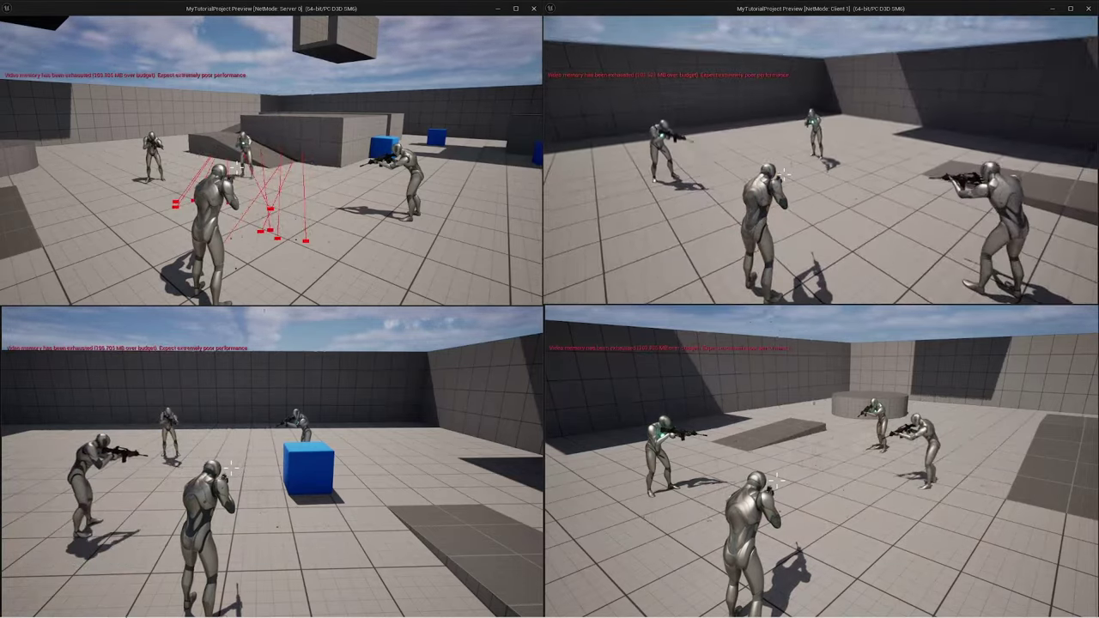
{"action": "key", "text": "a"}
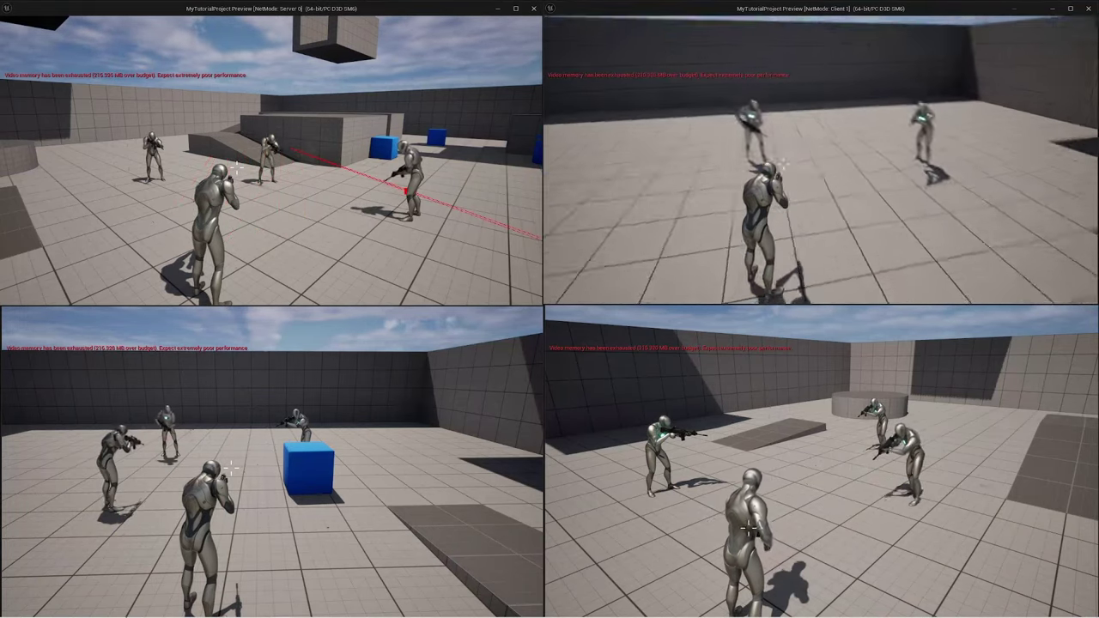
Step: Aim at and shoot the Client 3 character from the Client 1 preview, strafing around it
{"action": "key", "text": "a"}
{"action": "right_click", "coordinate": [781, 178]}
{"action": "left_click", "coordinate": [781, 178]}
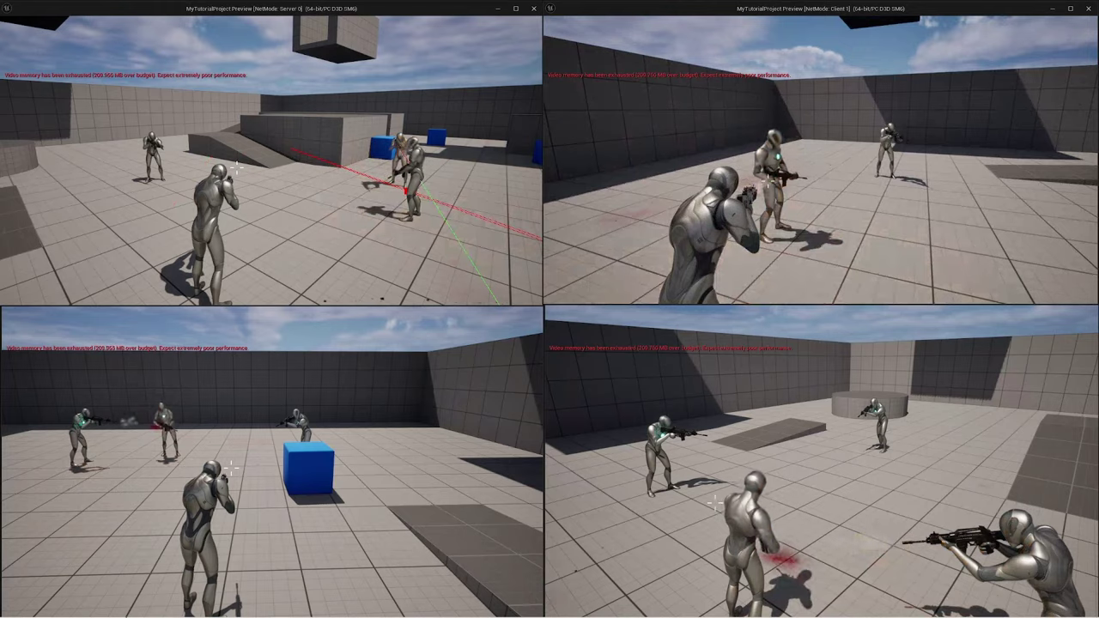
{"action": "key", "text": "a"}
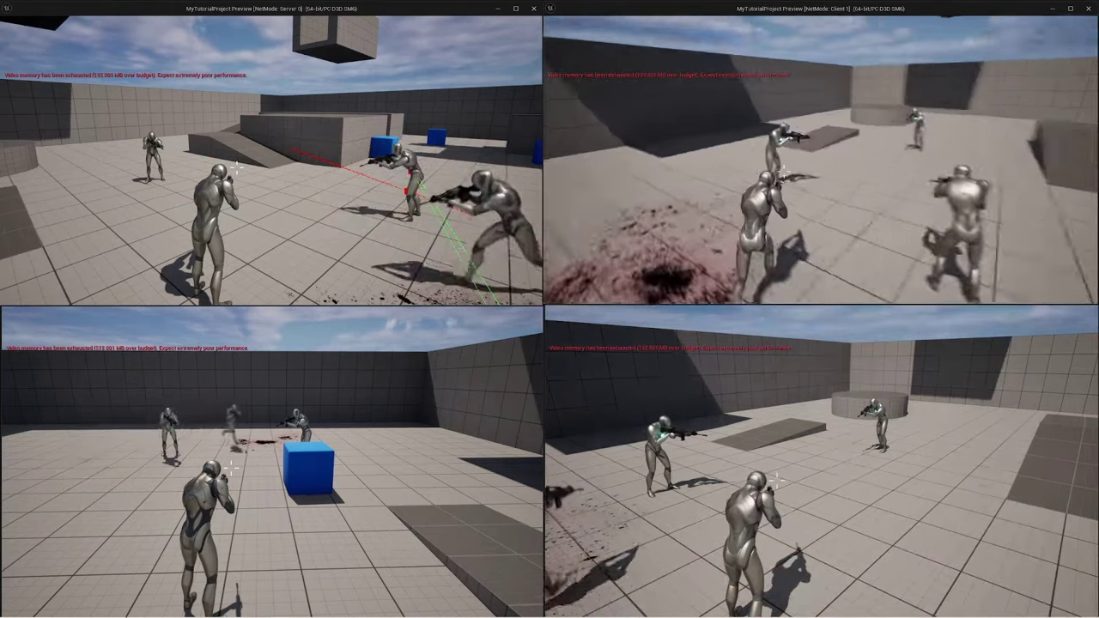
{"action": "key", "text": "a"}
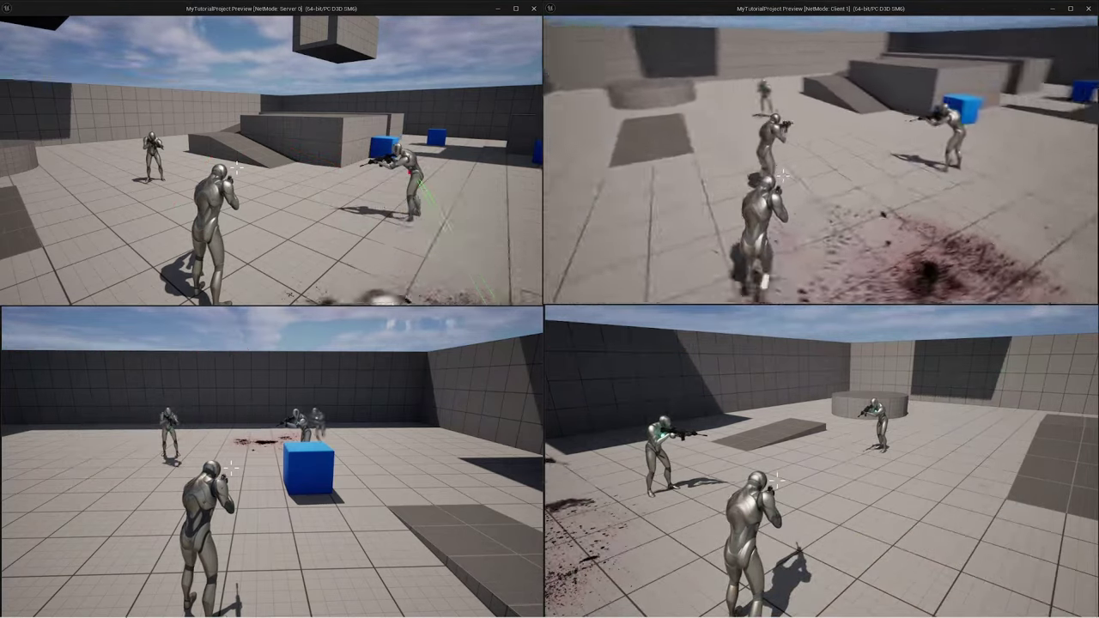
Step: Shoot the server character repeatedly from the Client 1 preview to test replicated damage and death
{"action": "right_click", "coordinate": [783, 171]}
{"action": "left_click", "coordinate": [763, 188]}
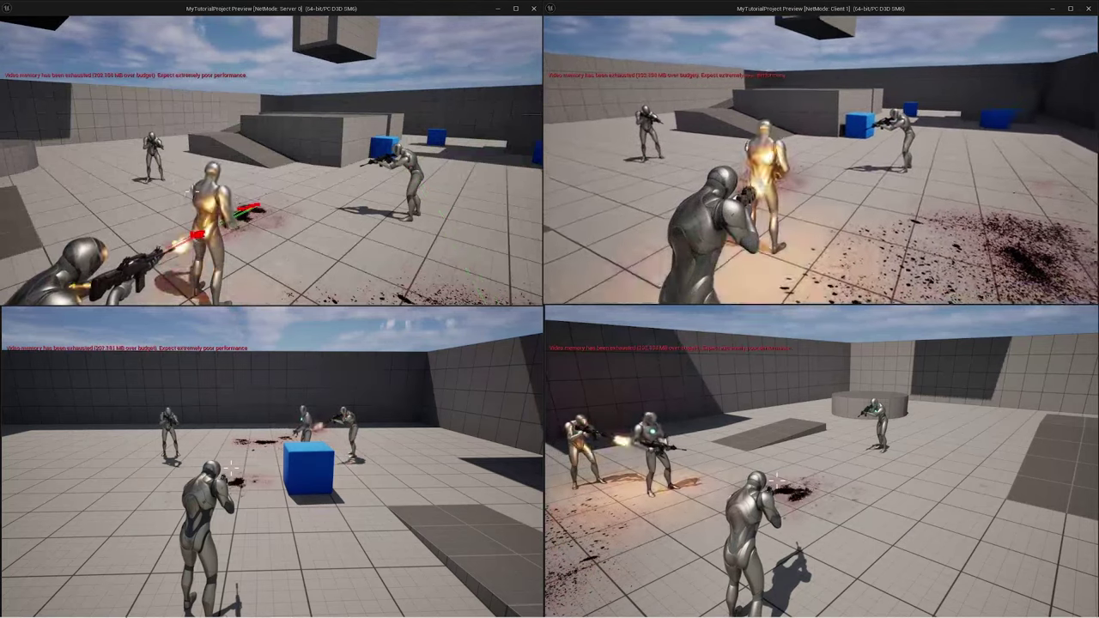
{"action": "key", "text": "a"}
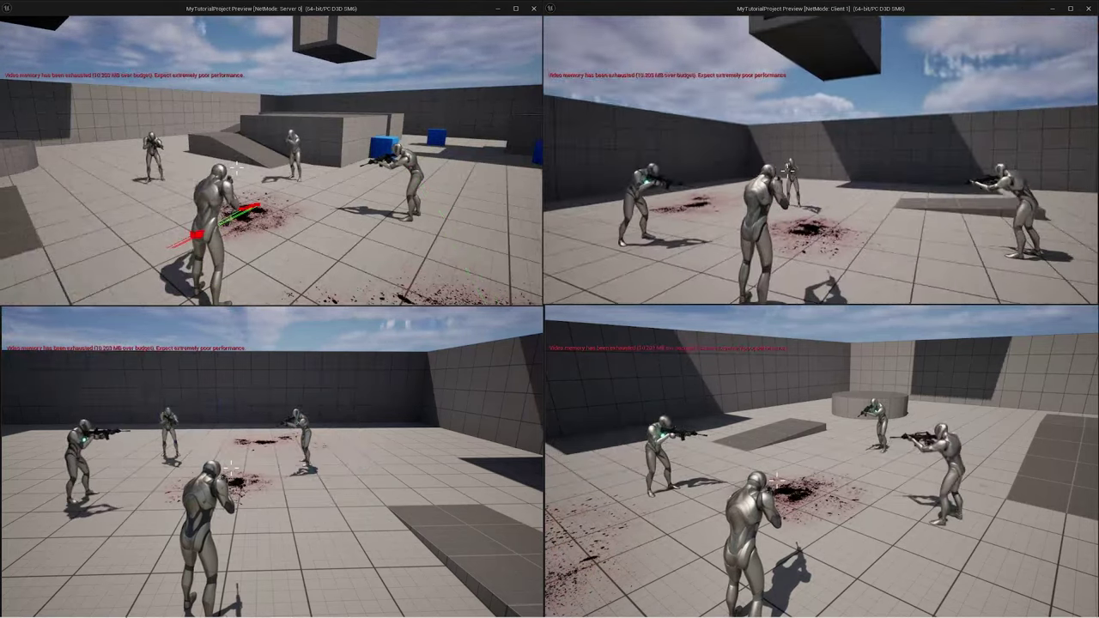
{"action": "right_click", "coordinate": [785, 169]}
{"action": "left_click", "coordinate": [778, 171]}
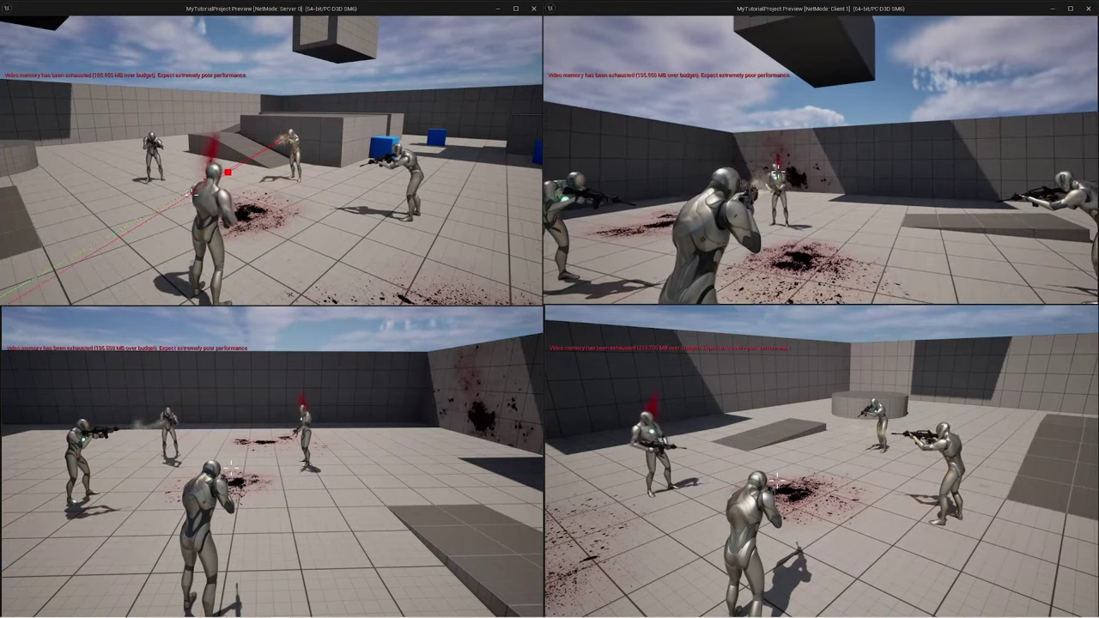
{"action": "left_click", "coordinate": [778, 172]}
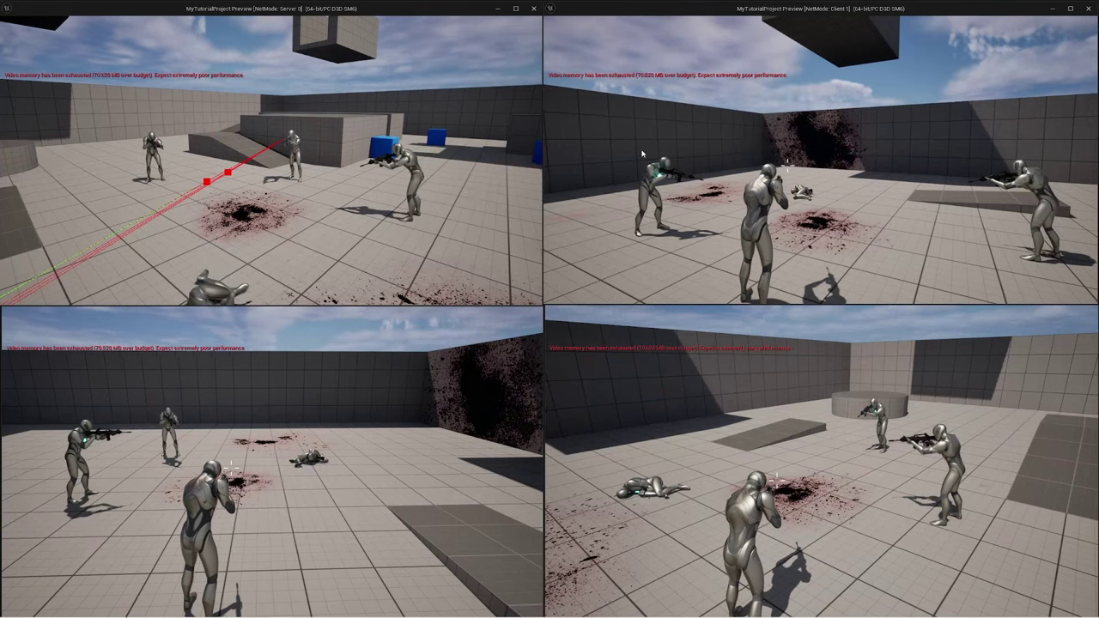
Step: Run the respawned server character back towards the other players in the arena
{"action": "left_click", "coordinate": [277, 144]}
{"action": "key", "text": "w"}
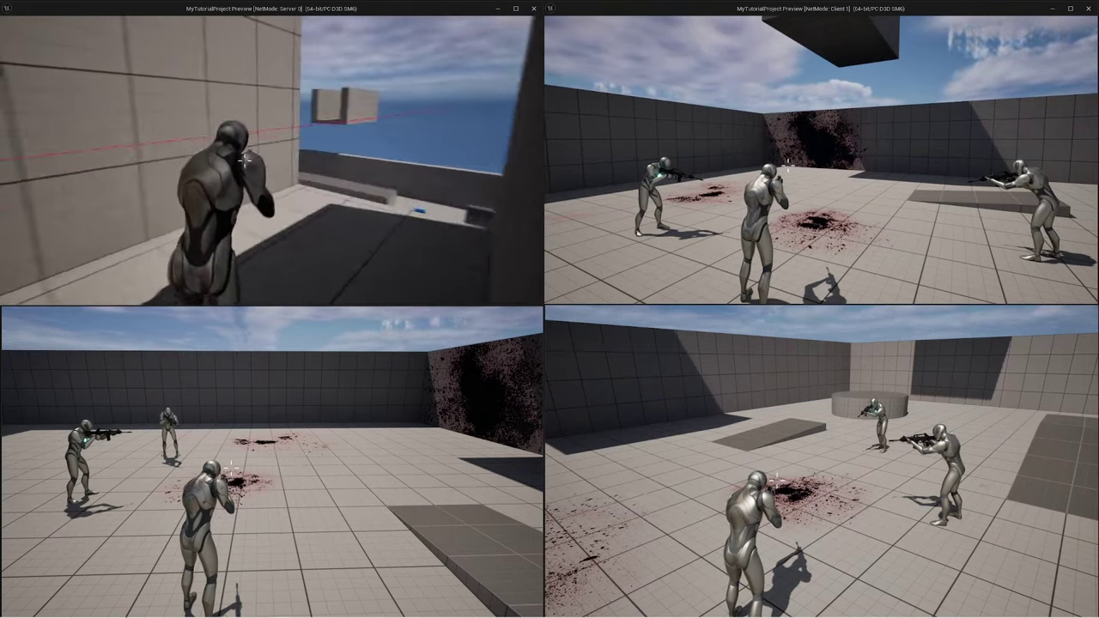
{"action": "key", "text": "w"}
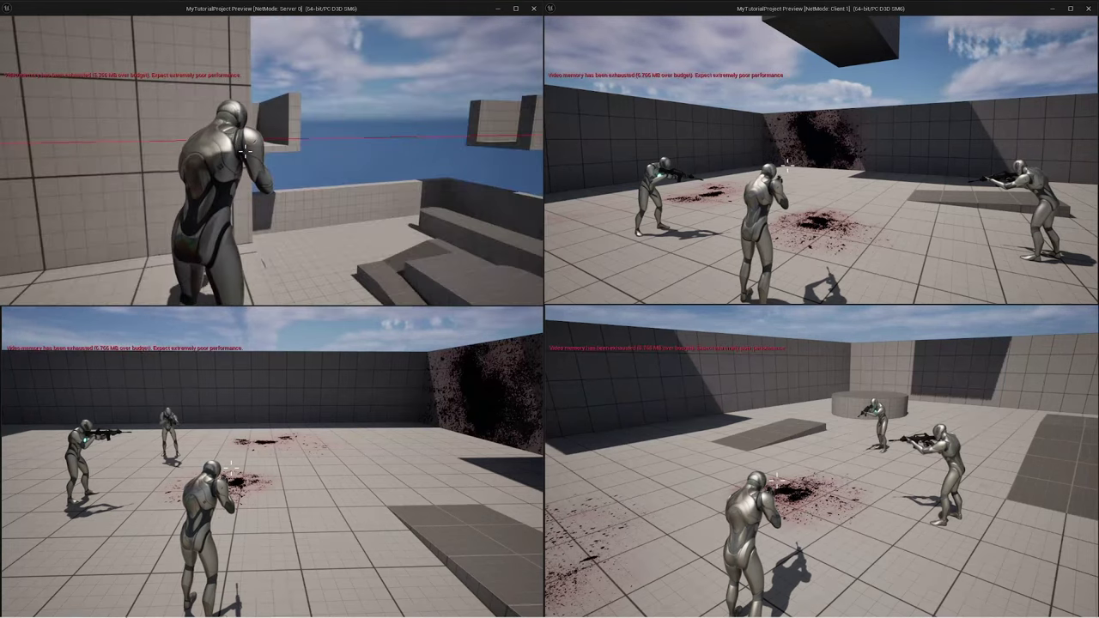
{"action": "key", "text": "w"}
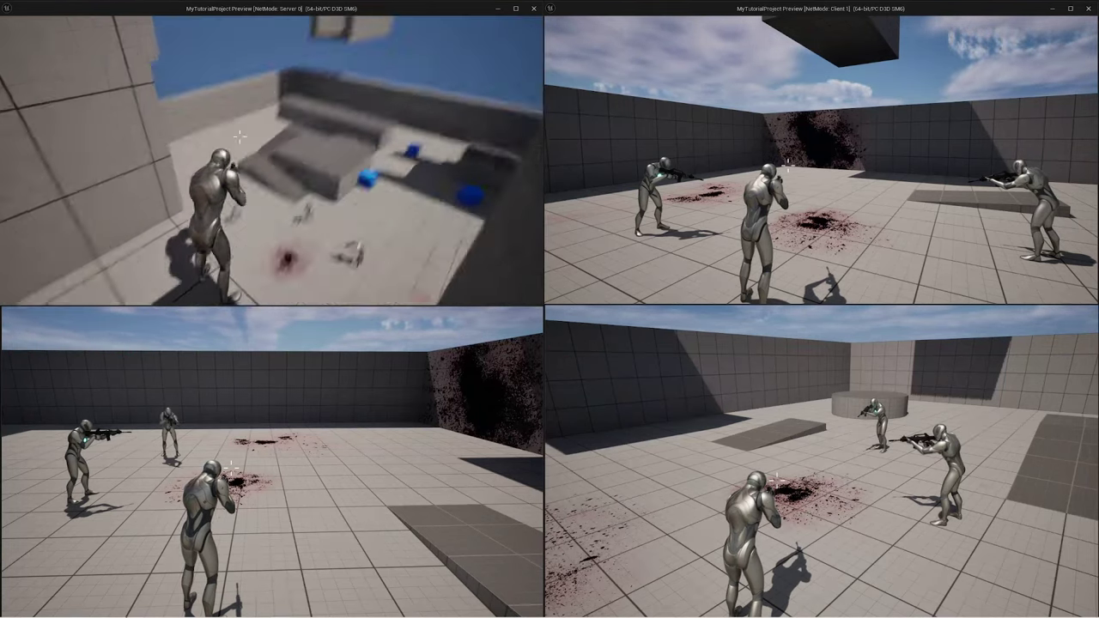
{"action": "key", "text": "w"}
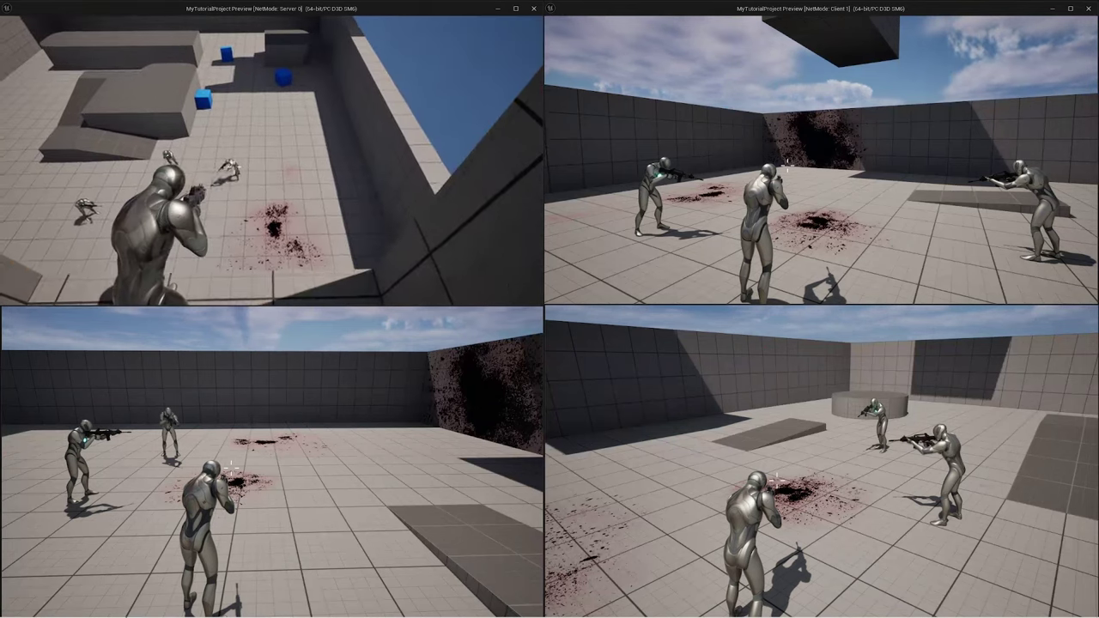
Step: Shoot the Client 3 and Client 1 characters from the server preview to test hits from the host
{"action": "left_click", "coordinate": [238, 166]}
{"action": "left_click", "coordinate": [237, 166]}
{"action": "key", "text": "w"}
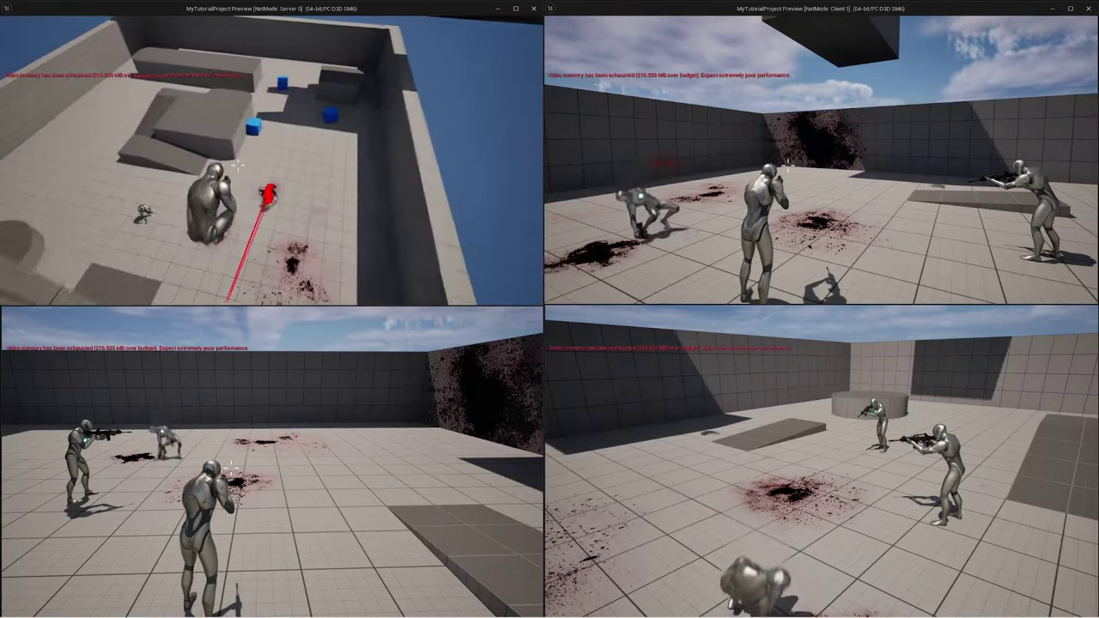
{"action": "left_click", "coordinate": [238, 166]}
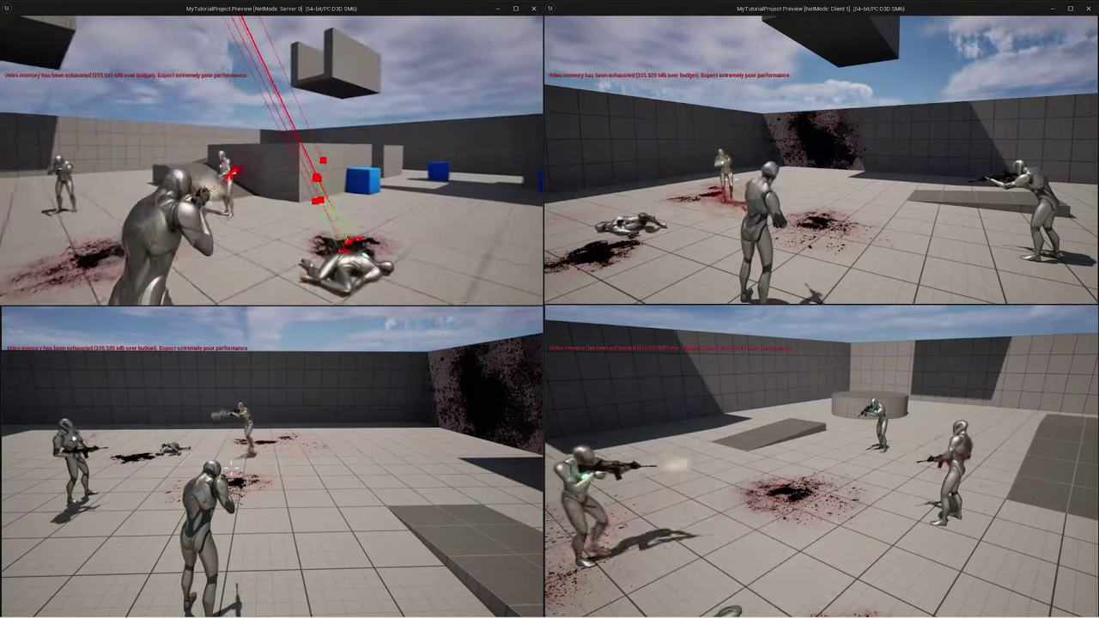
{"action": "left_click", "coordinate": [238, 166]}
{"action": "key", "text": "a"}
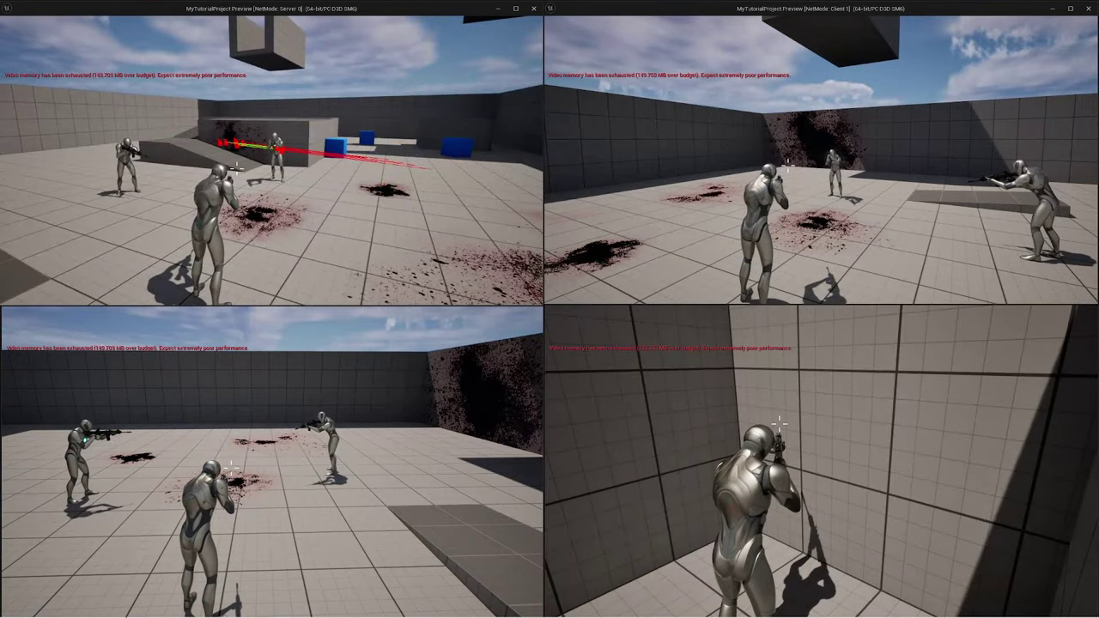
Step: Run the respawned Client 3 character back into the arena to face the other players
{"action": "left_click", "coordinate": [687, 395]}
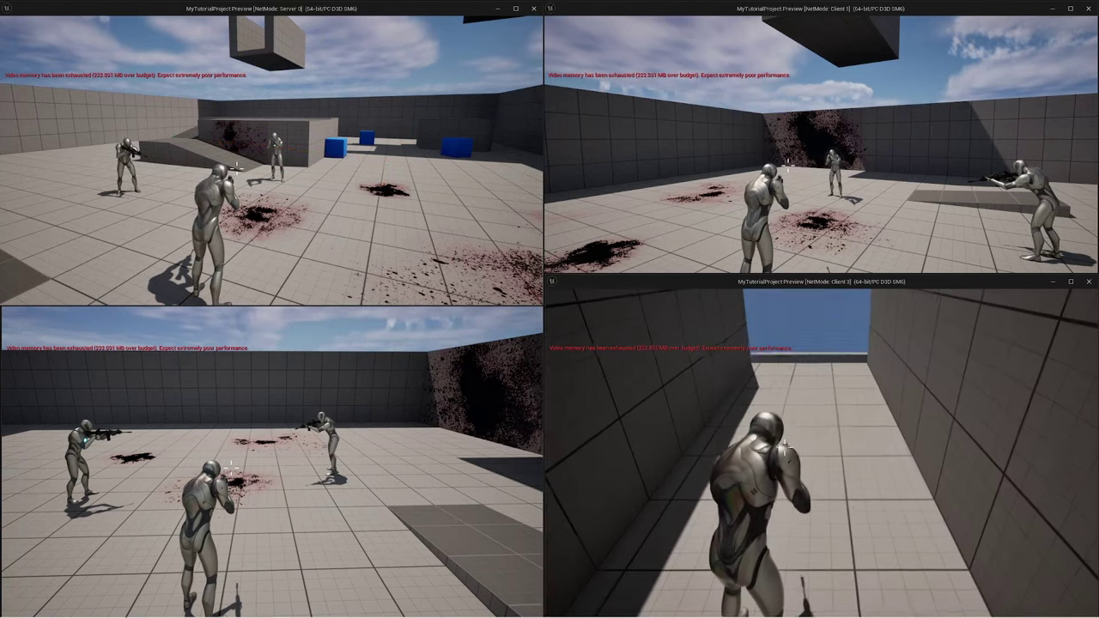
{"action": "key", "text": "w"}
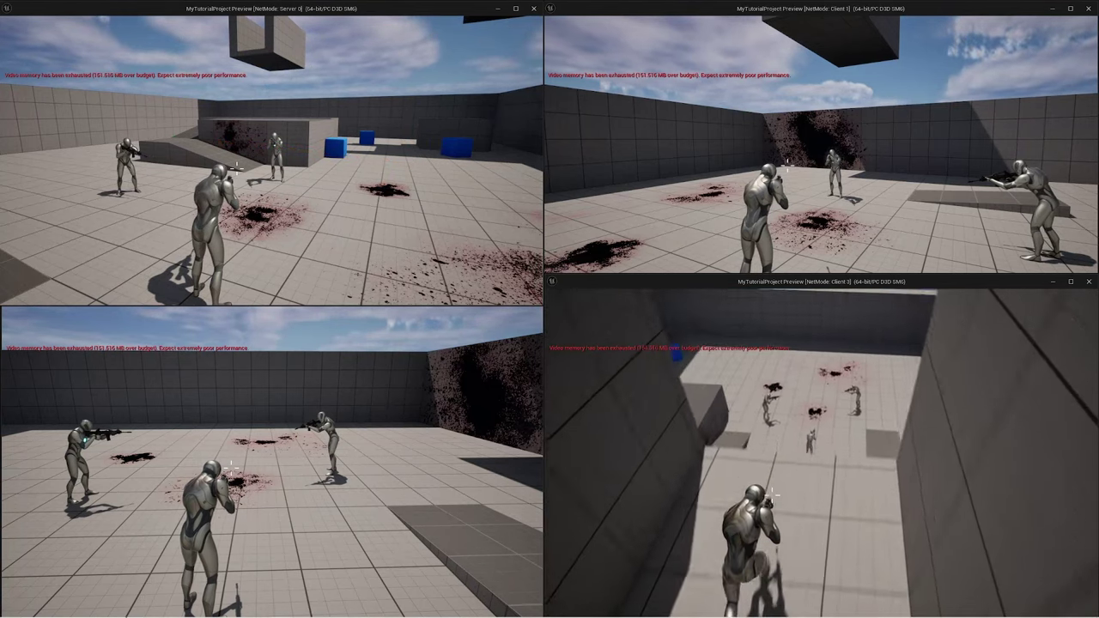
{"action": "key", "text": "w"}
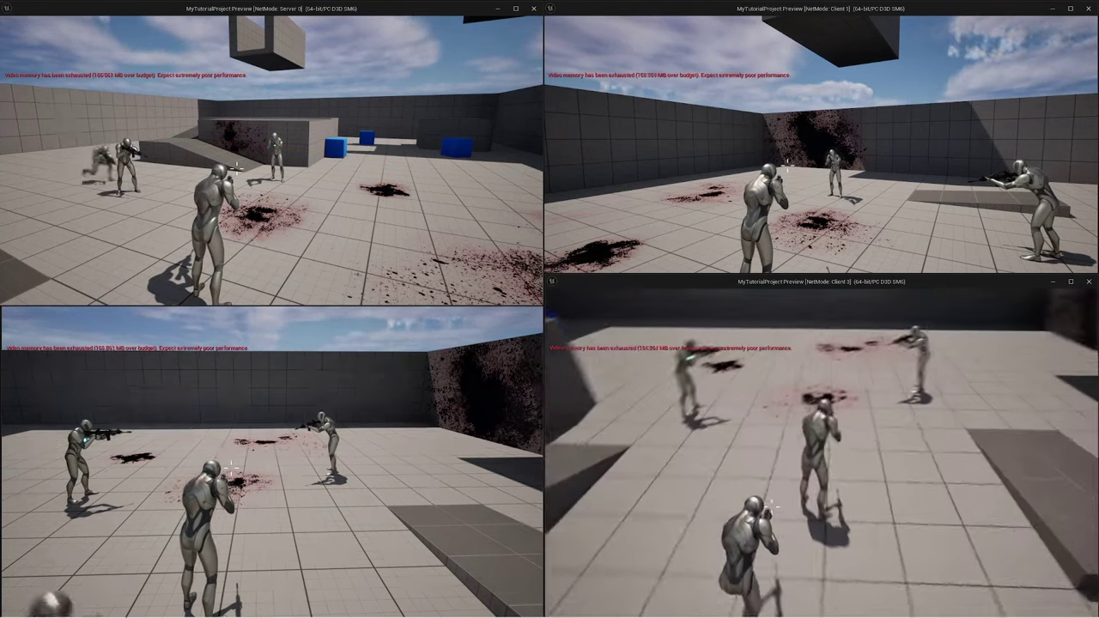
{"action": "key", "text": "w"}
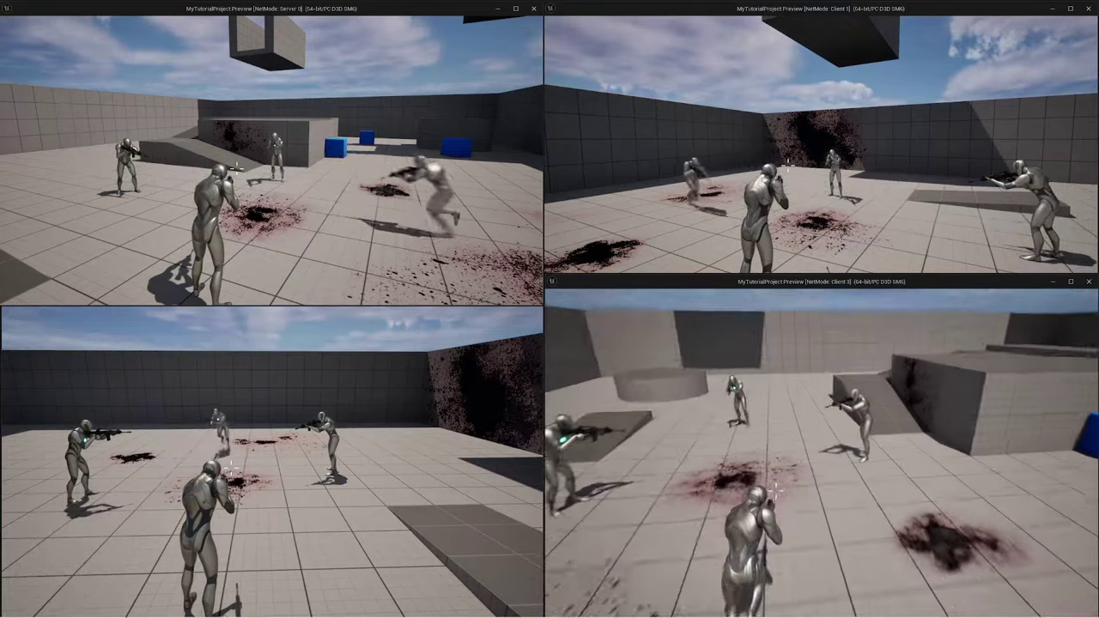
{"action": "key", "text": "d"}
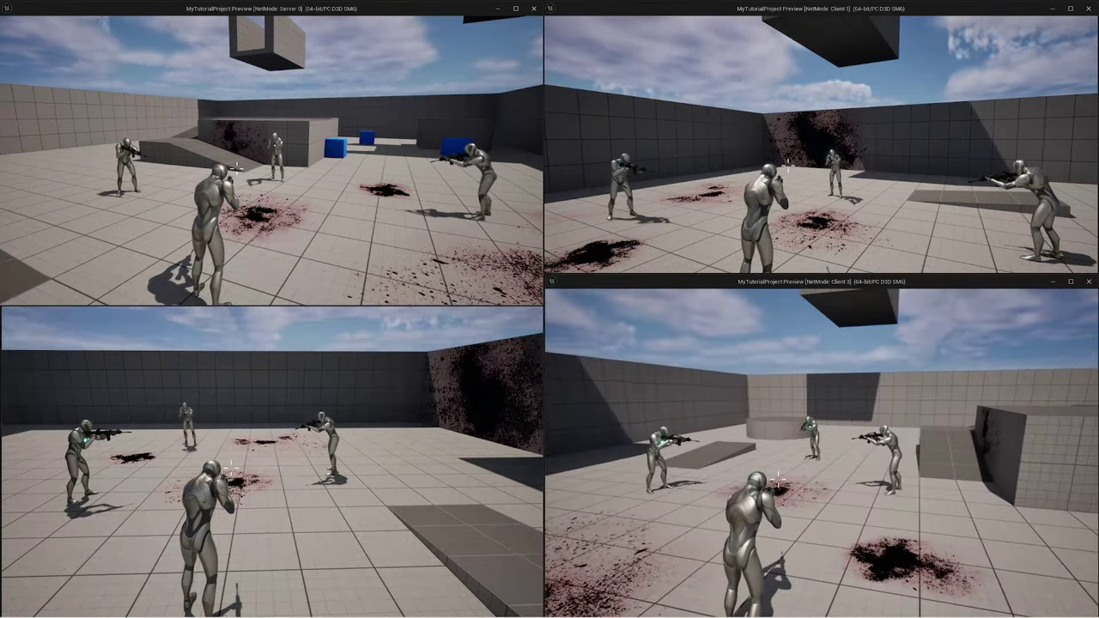
{"action": "key", "text": "w"}
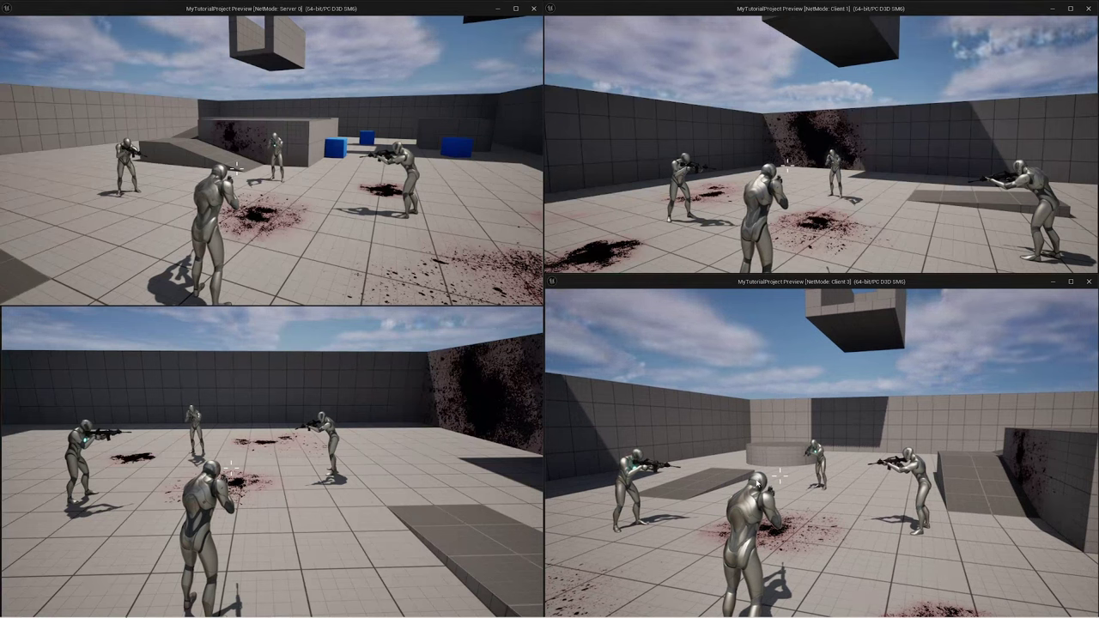
Step: Fire at the floor between the players from the Client 3 and Client 2 previews to compare their shots
{"action": "left_click", "coordinate": [758, 485]}
{"action": "left_click", "coordinate": [758, 485]}
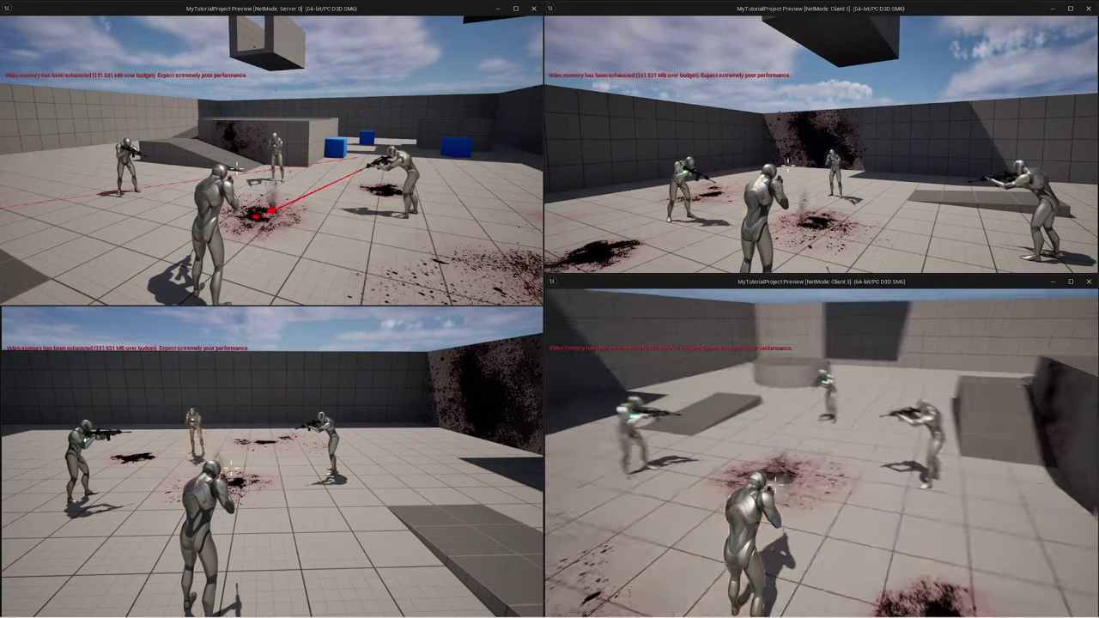
{"action": "left_click", "coordinate": [777, 515]}
{"action": "key", "text": "shift+F1"}
{"action": "left_click", "coordinate": [315, 477]}
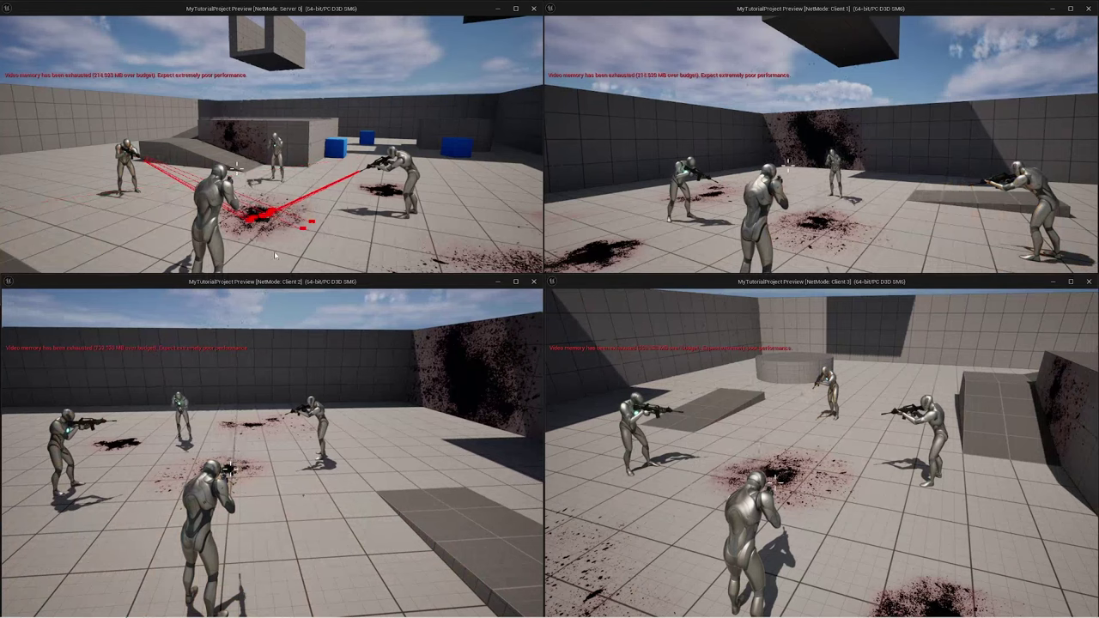
Step: Fire at the floor between the players from the Client 1 preview and reposition its character
{"action": "left_click", "coordinate": [790, 183]}
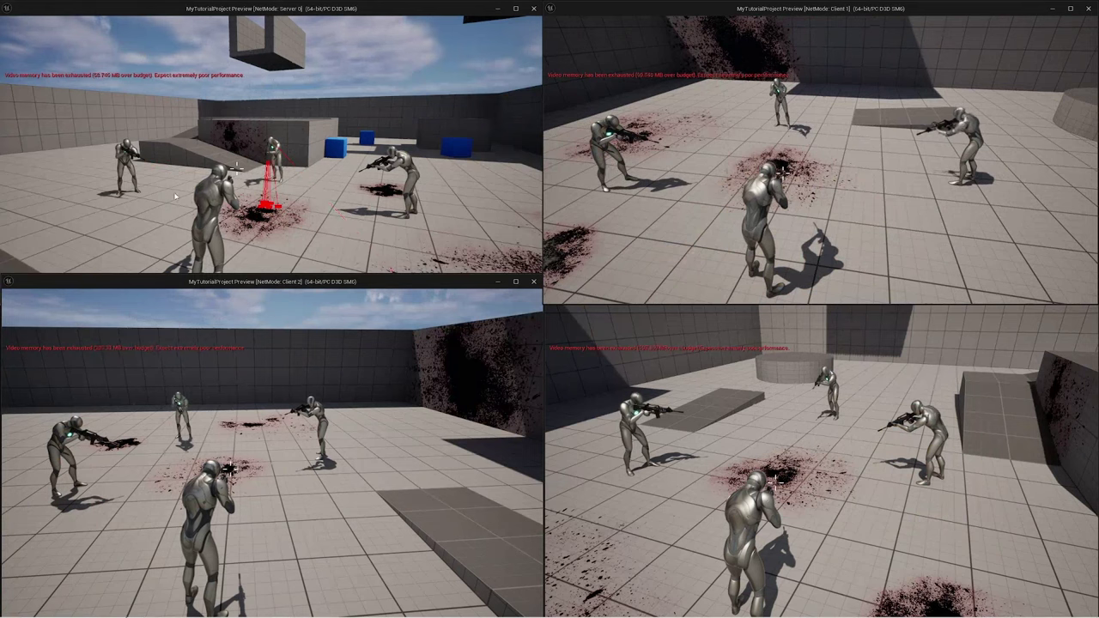
{"action": "left_click", "coordinate": [810, 163]}
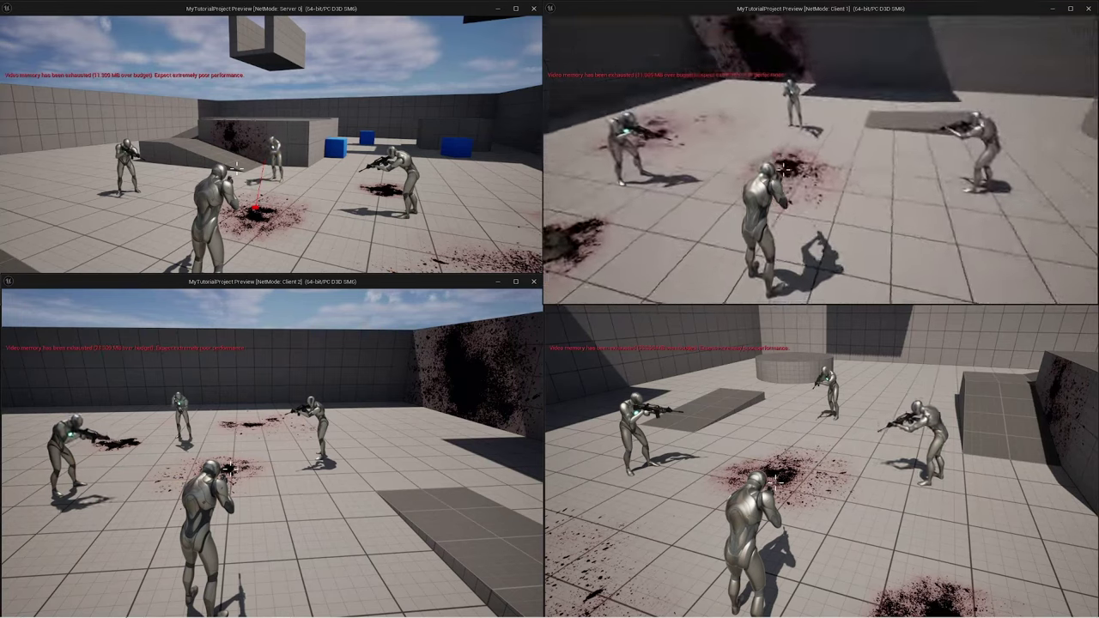
{"action": "key", "text": "w"}
{"action": "key", "text": "d"}
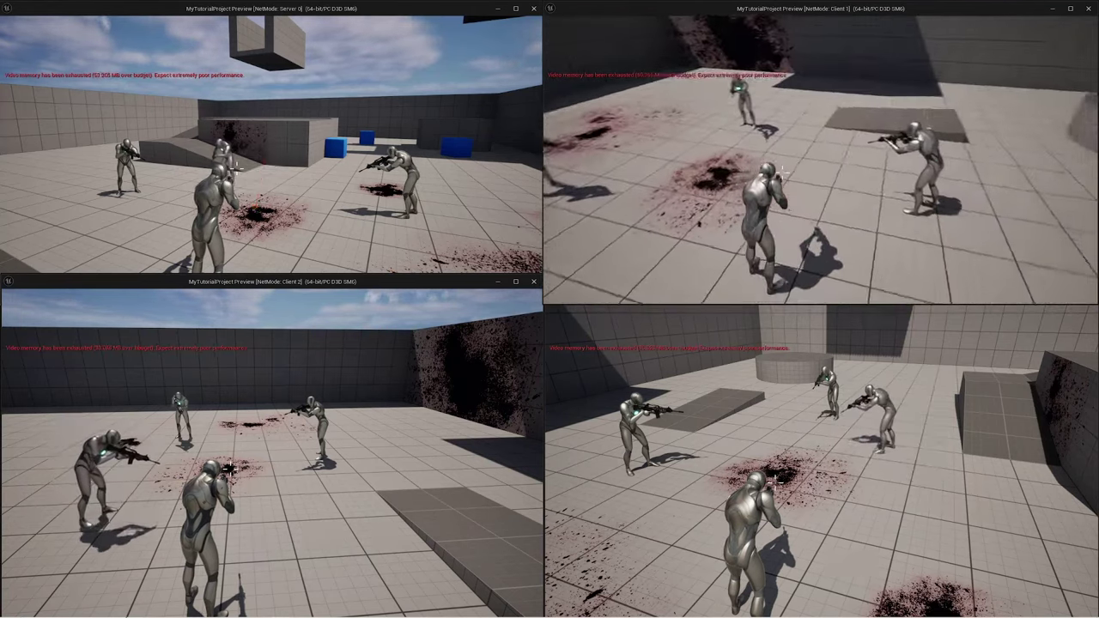
Step: Fire a series of shots at the floor with the Client 1 character while turning and strafing
{"action": "left_click", "coordinate": [783, 173]}
{"action": "left_click", "coordinate": [784, 174]}
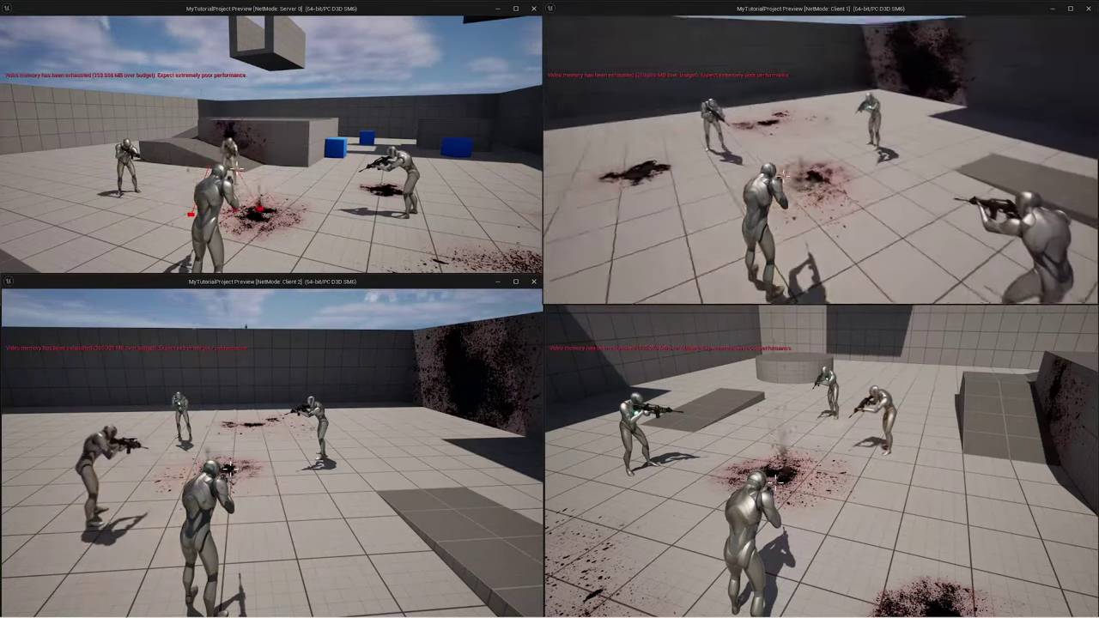
{"action": "left_click", "coordinate": [783, 174]}
{"action": "left_click", "coordinate": [783, 174]}
{"action": "left_click", "coordinate": [783, 173]}
{"action": "left_click", "coordinate": [783, 174]}
{"action": "left_click", "coordinate": [783, 174]}
{"action": "left_click", "coordinate": [783, 174]}
{"action": "left_click", "coordinate": [783, 173]}
{"action": "key", "text": "a"}
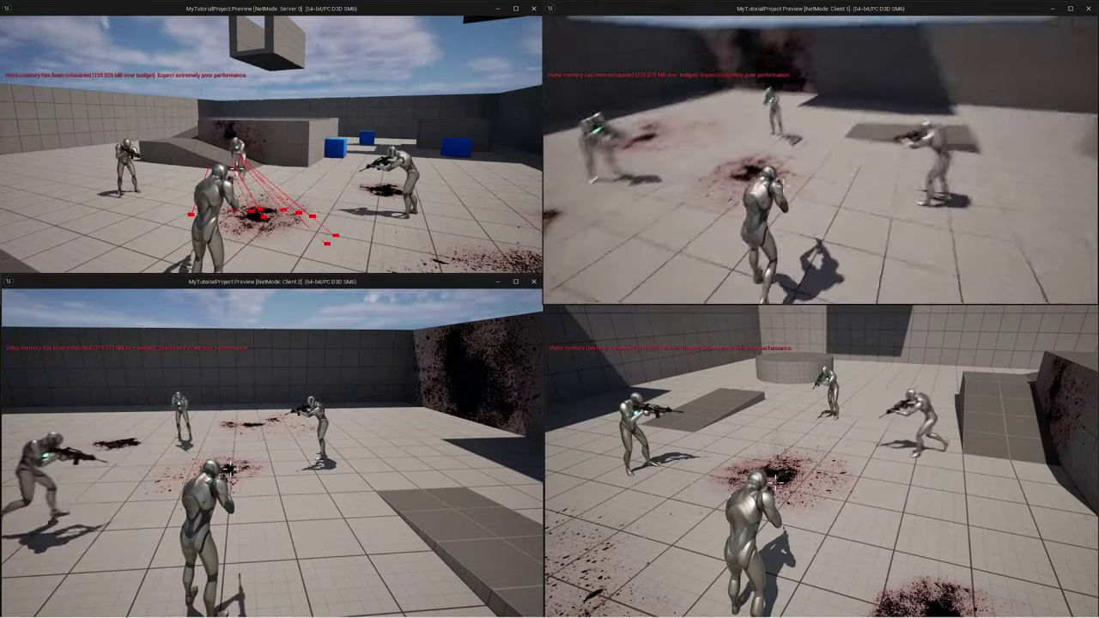
{"action": "key", "text": "a"}
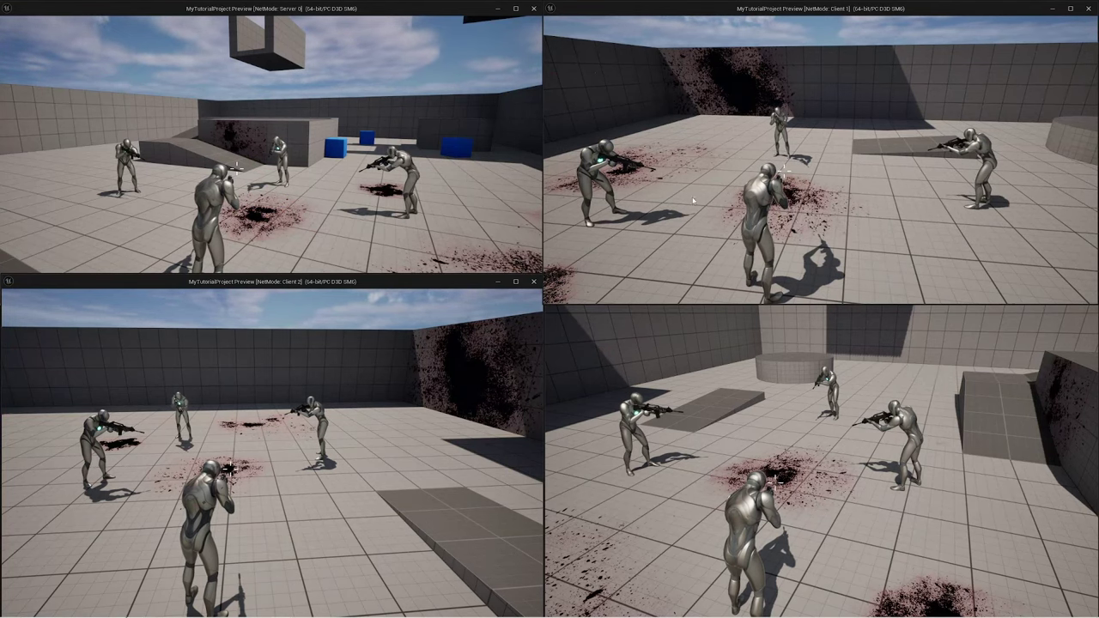
Step: Fire a short burst at the floor between the players from the Client 1 preview
{"action": "left_click", "coordinate": [723, 178]}
{"action": "left_click", "coordinate": [783, 171]}
{"action": "left_click", "coordinate": [783, 171]}
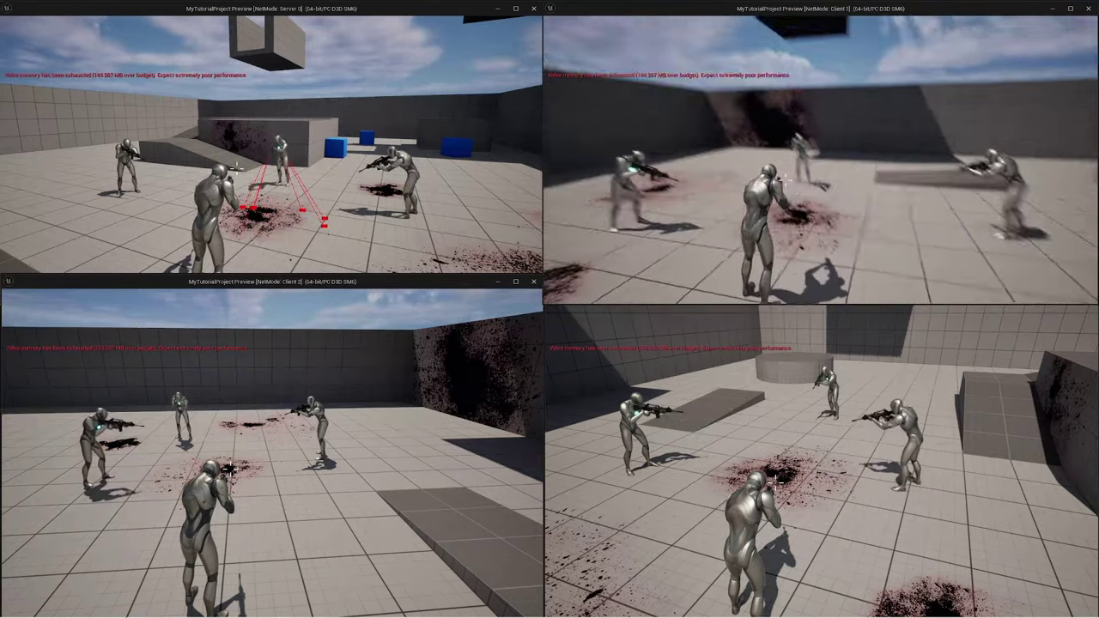
Step: Make the Client 1 character jump repeatedly while strafing and running to compare its movement across all preview windows
{"action": "key", "text": "d"}
{"action": "key", "text": "space"}
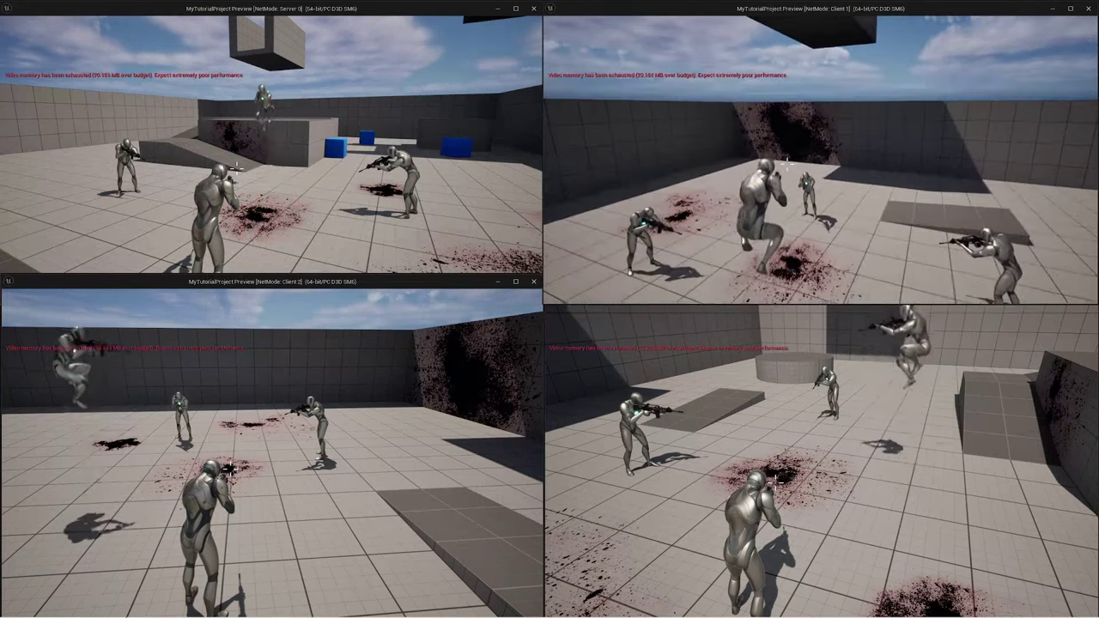
{"action": "key", "text": "space"}
{"action": "key", "text": "s"}
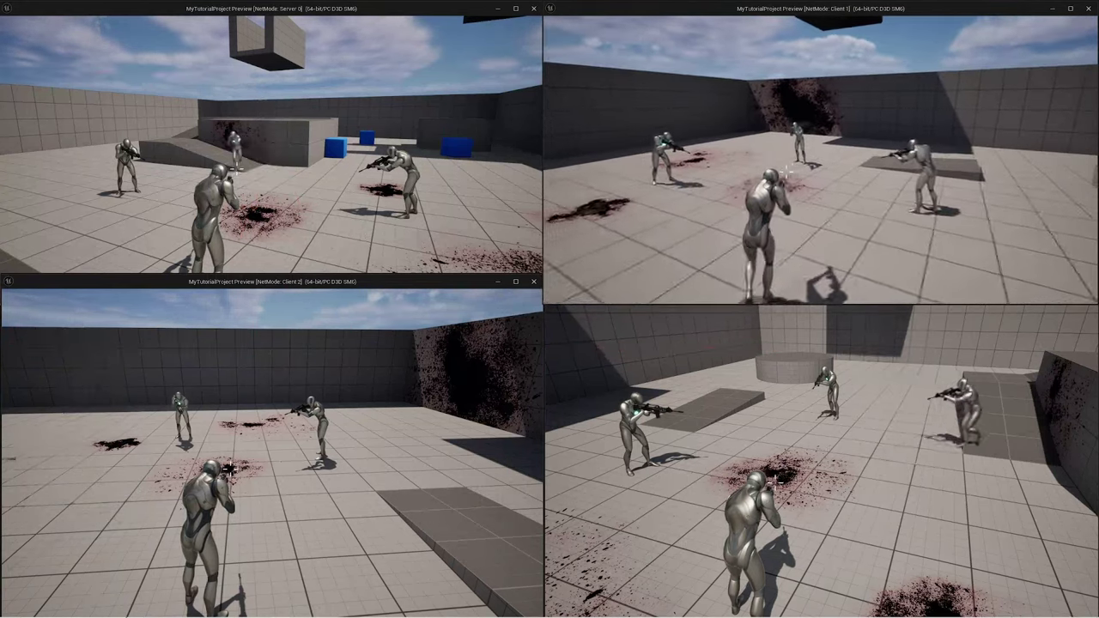
{"action": "key", "text": "w"}
{"action": "key", "text": "space"}
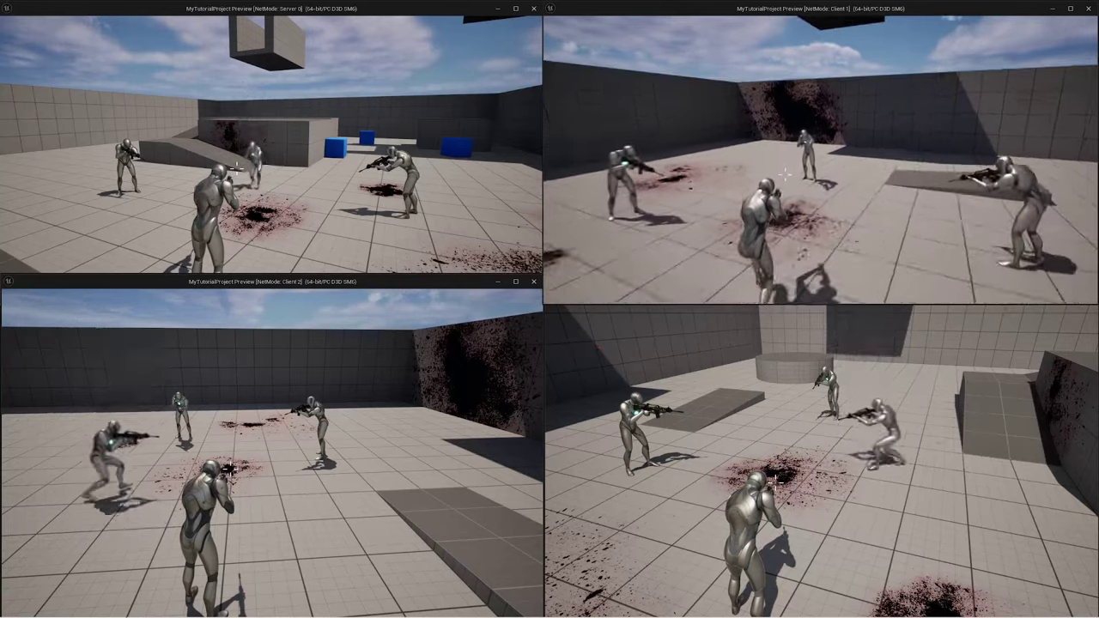
{"action": "key", "text": "s"}
{"action": "key", "text": "w"}
{"action": "key", "text": "s"}
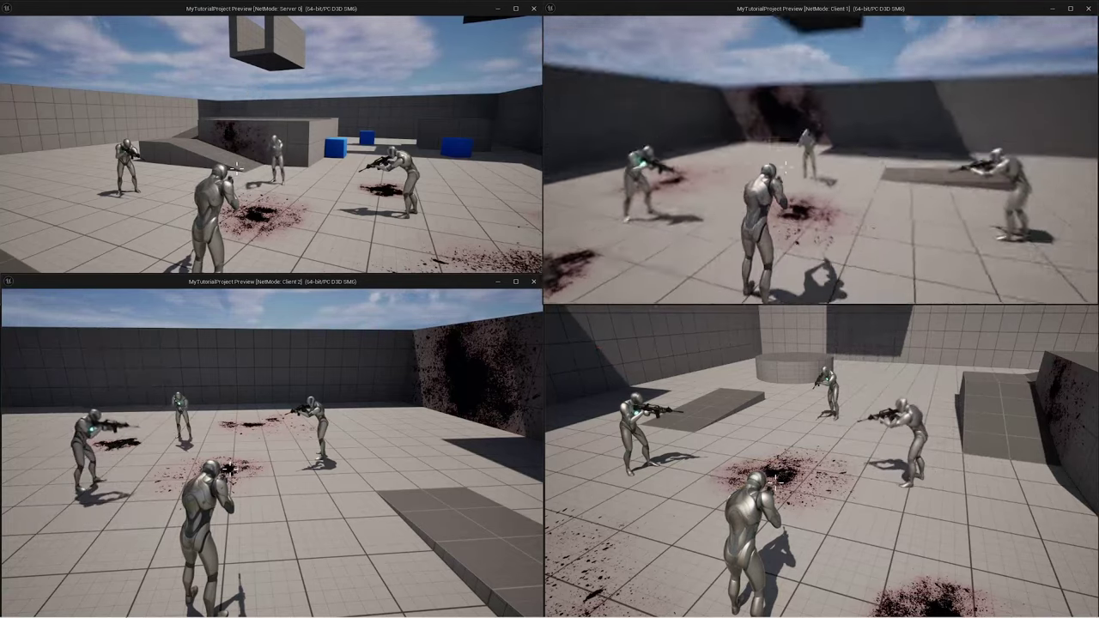
{"action": "key", "text": "w"}
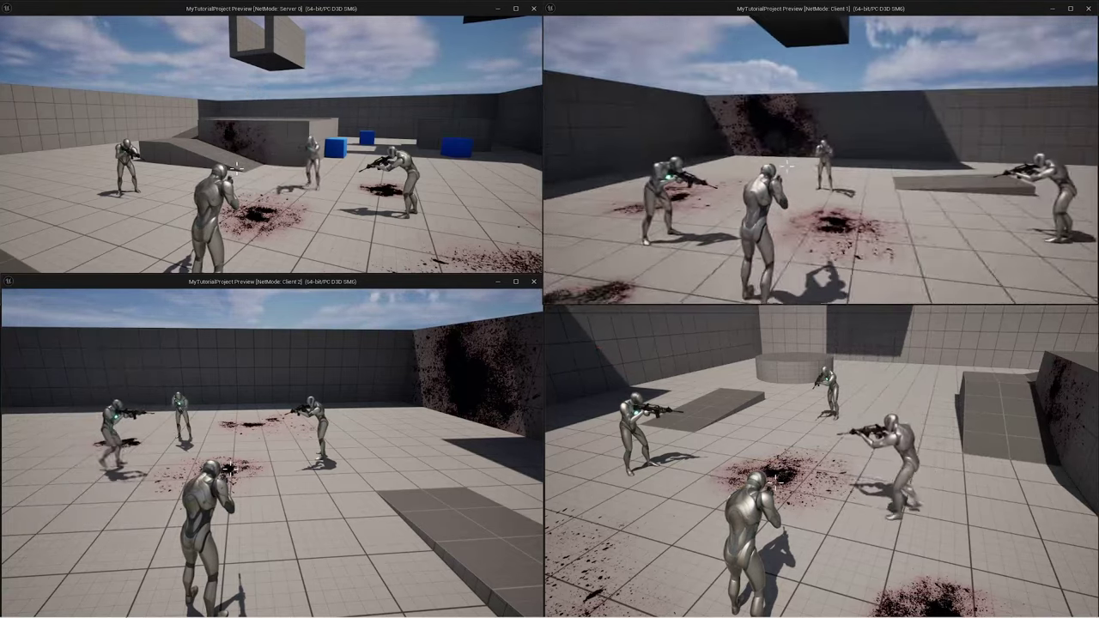
{"action": "key", "text": "d"}
{"action": "key", "text": "a"}
{"action": "key", "text": "s"}
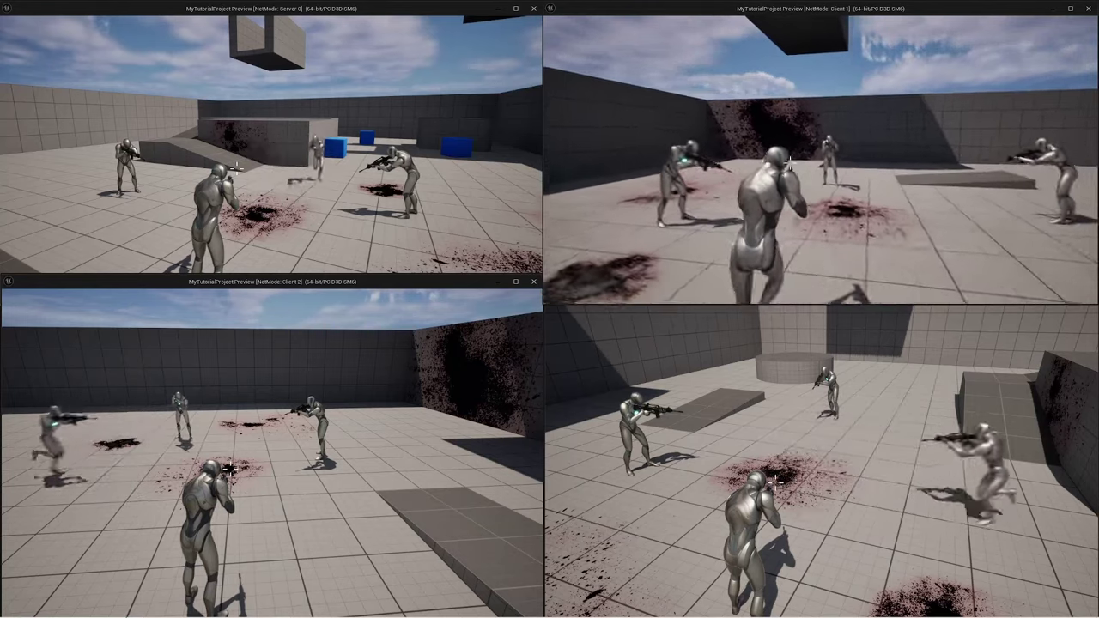
{"action": "key", "text": "d"}
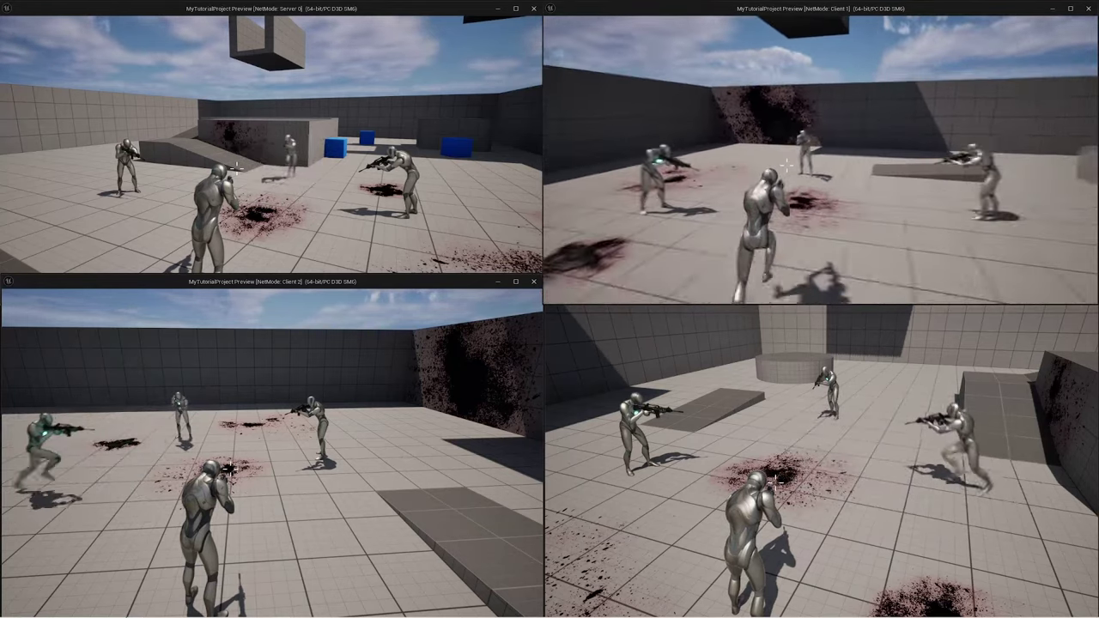
{"action": "key", "text": "s"}
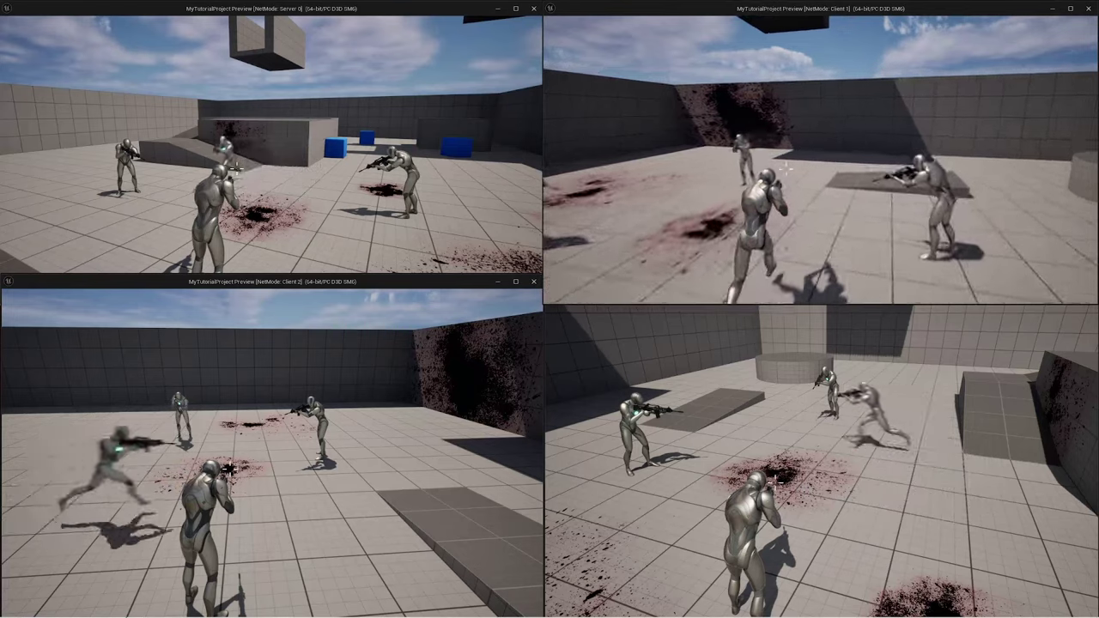
{"action": "key", "text": "w"}
{"action": "key", "text": "s"}
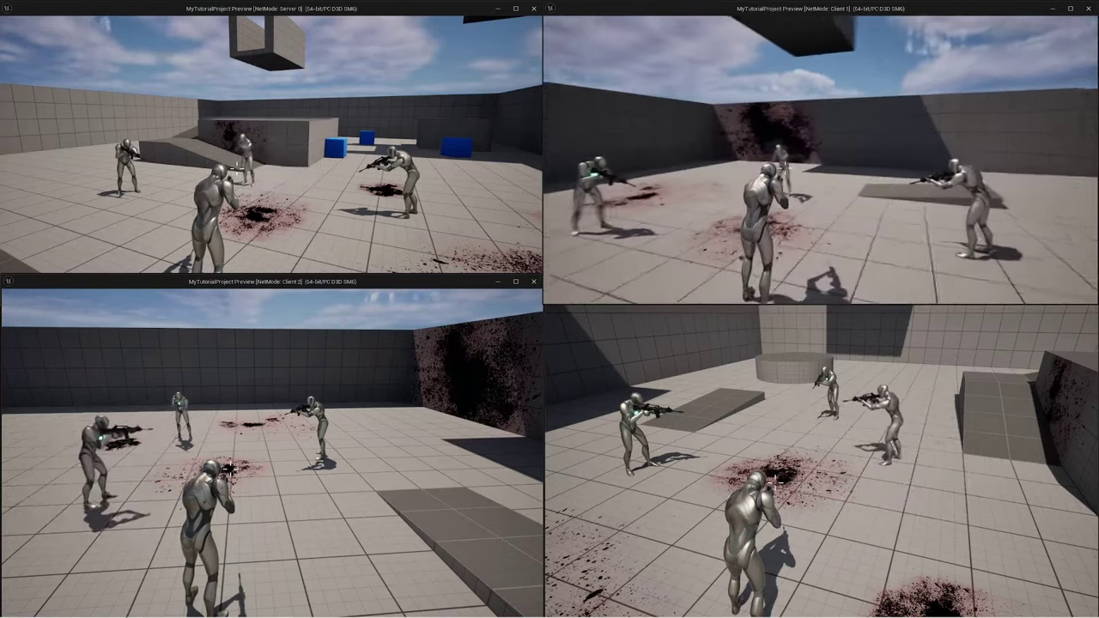
{"action": "key", "text": "d"}
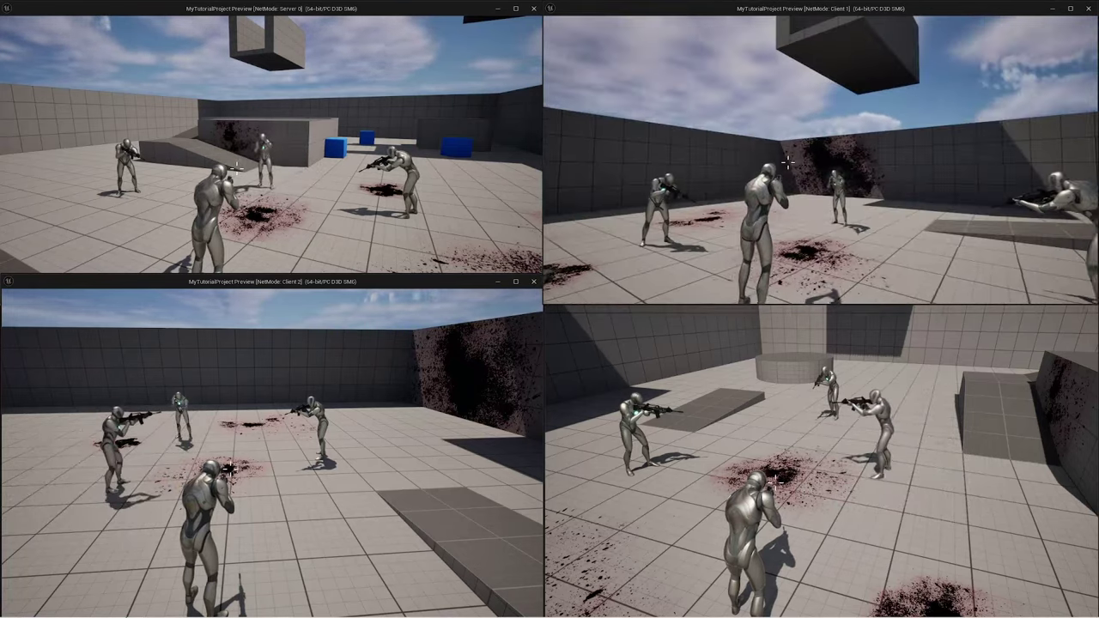
{"action": "key", "text": "d"}
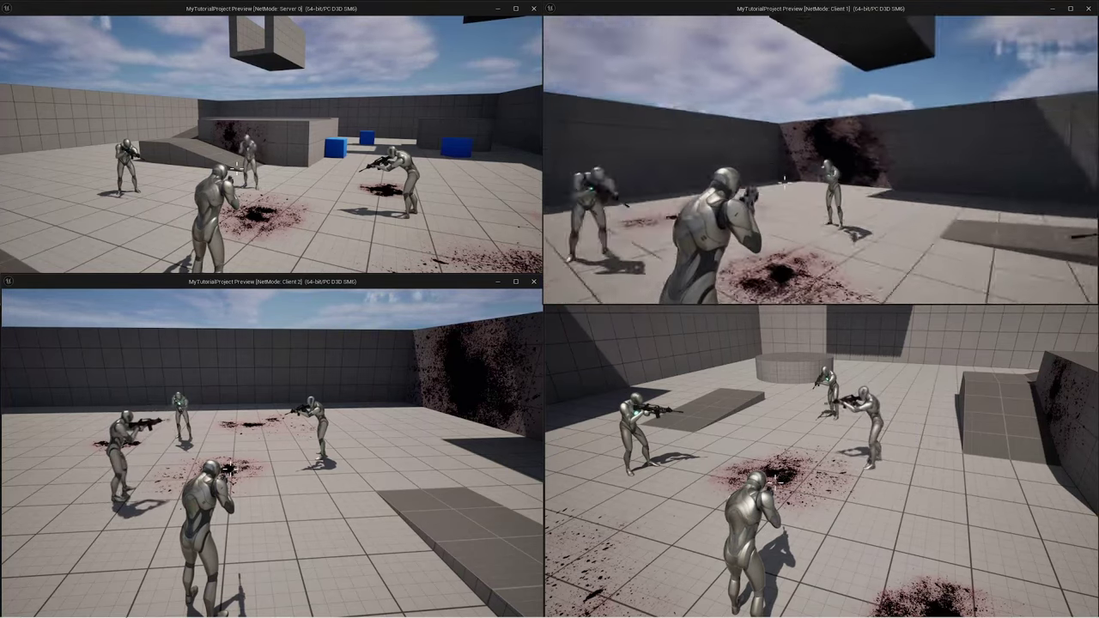
{"action": "key", "text": "s"}
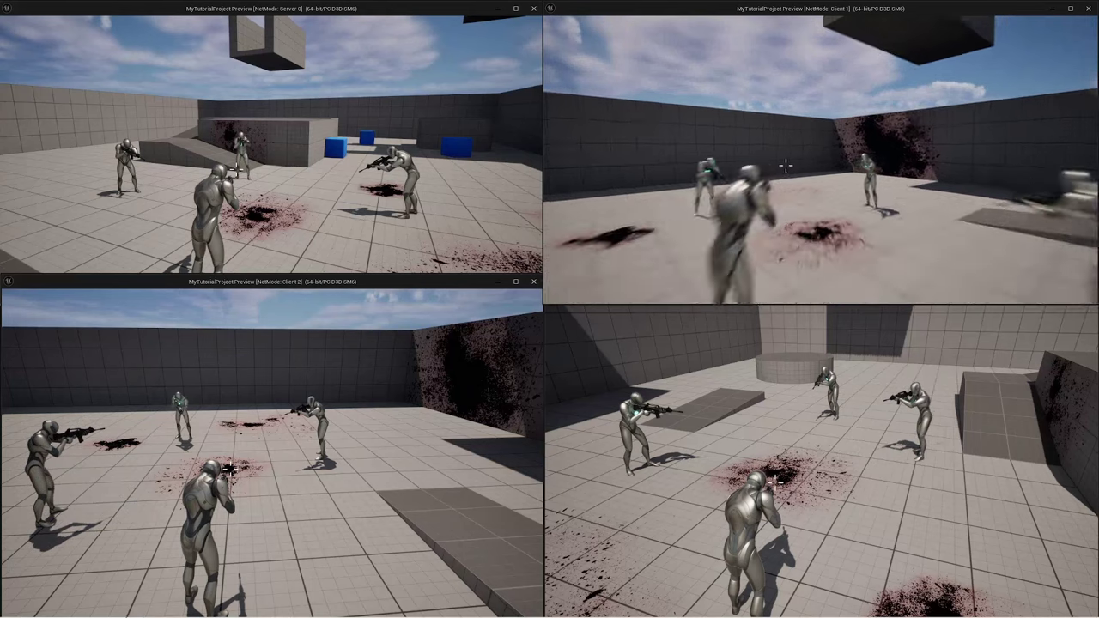
{"action": "key", "text": "s"}
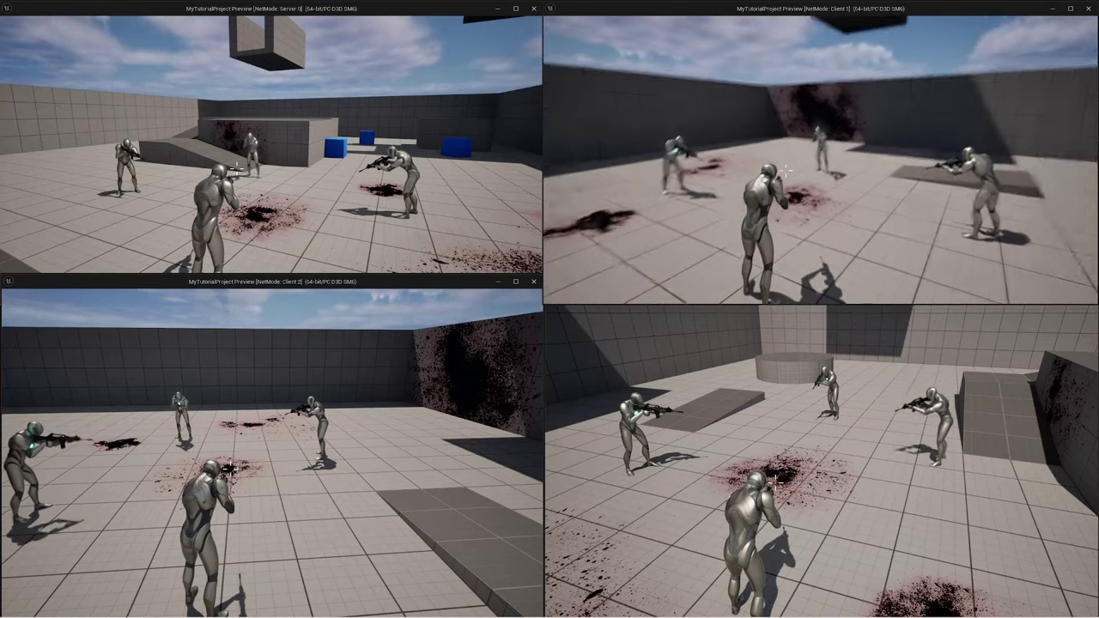
Step: Fire at the other players with the Client 1 character while turning between them and strafing
{"action": "left_click", "coordinate": [787, 173]}
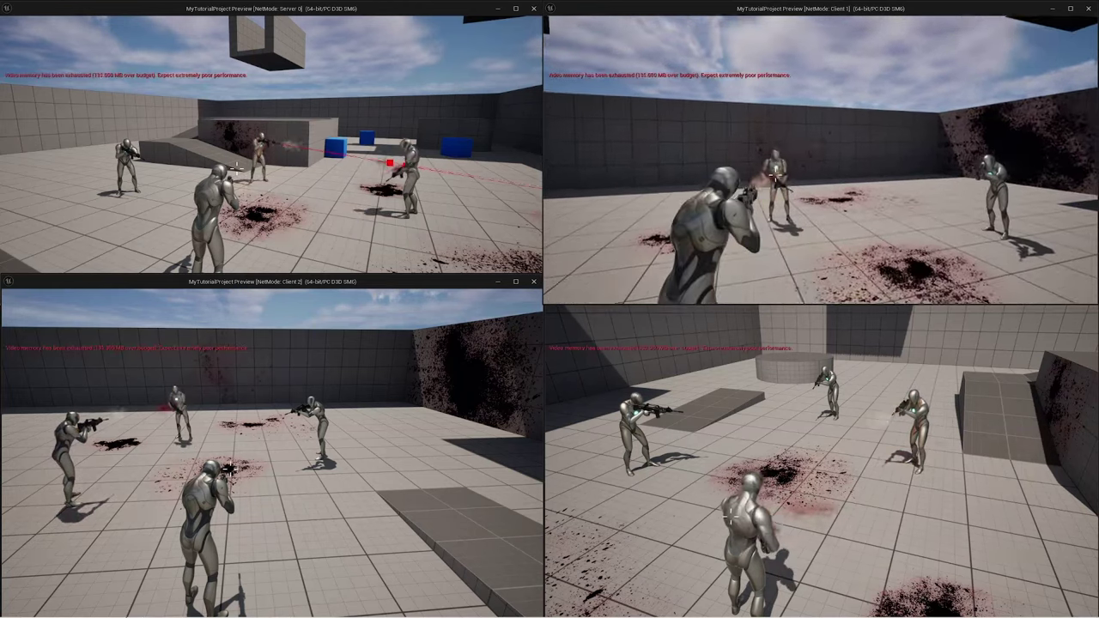
{"action": "left_click", "coordinate": [790, 162]}
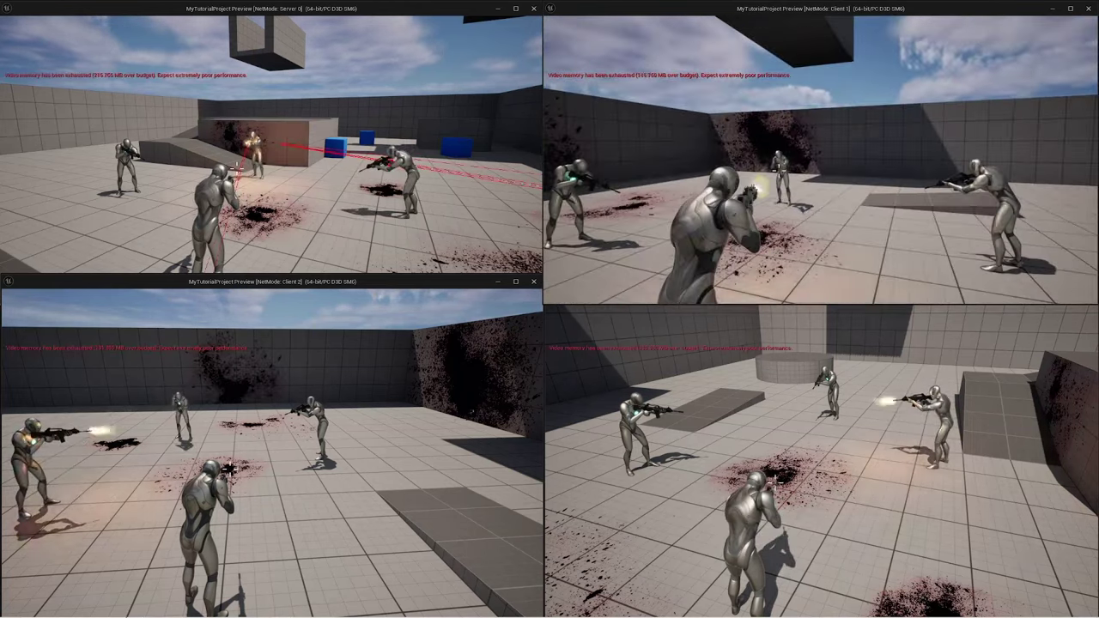
{"action": "key", "text": "a"}
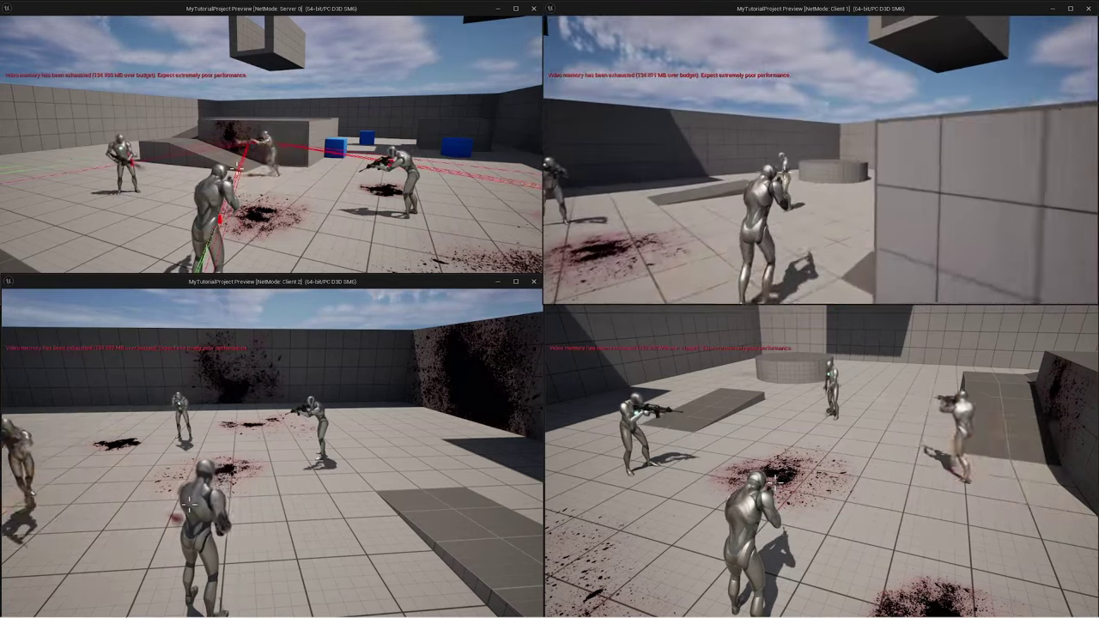
{"action": "left_click", "coordinate": [789, 172]}
{"action": "key", "text": "d"}
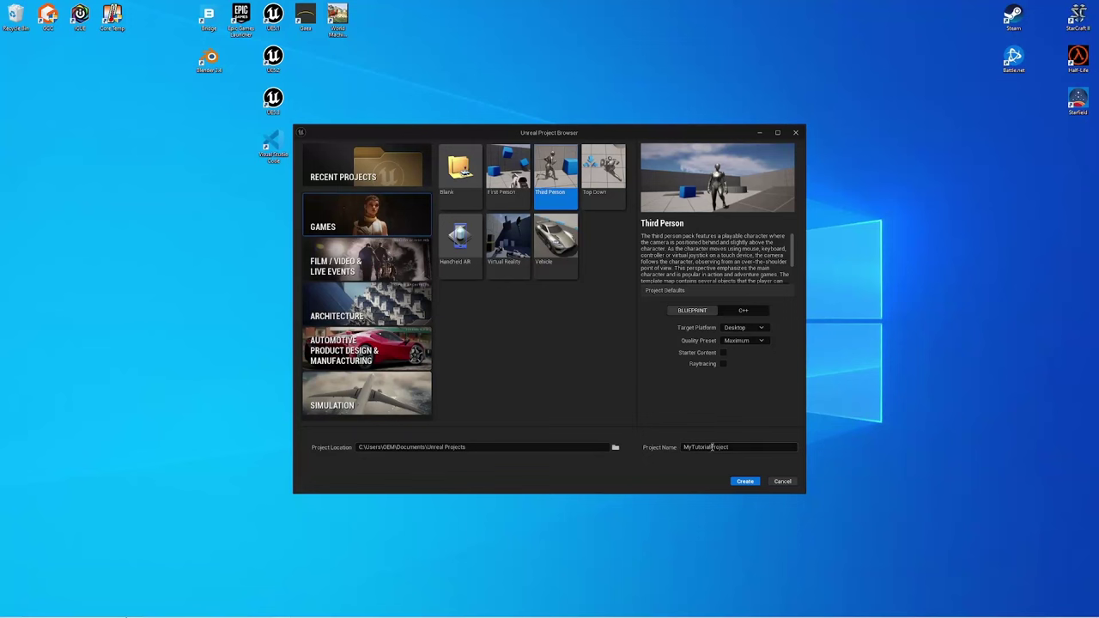
Step: Create a Third Person Blueprint game project named MyTutorialProject, targeting Desktop with the Maximum quality preset
{"action": "left_click", "coordinate": [743, 481]}
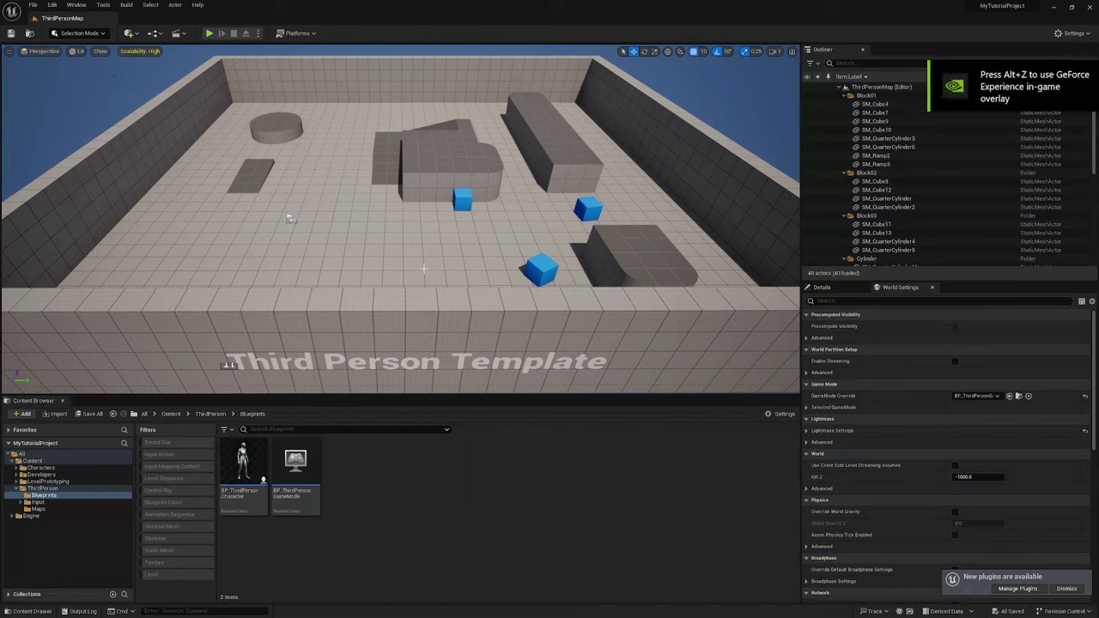
Step: Play the level in the viewport, run and jump with the template character, and end the play session
{"action": "left_click", "coordinate": [208, 34]}
{"action": "left_click", "coordinate": [351, 199]}
{"action": "key", "text": "a"}
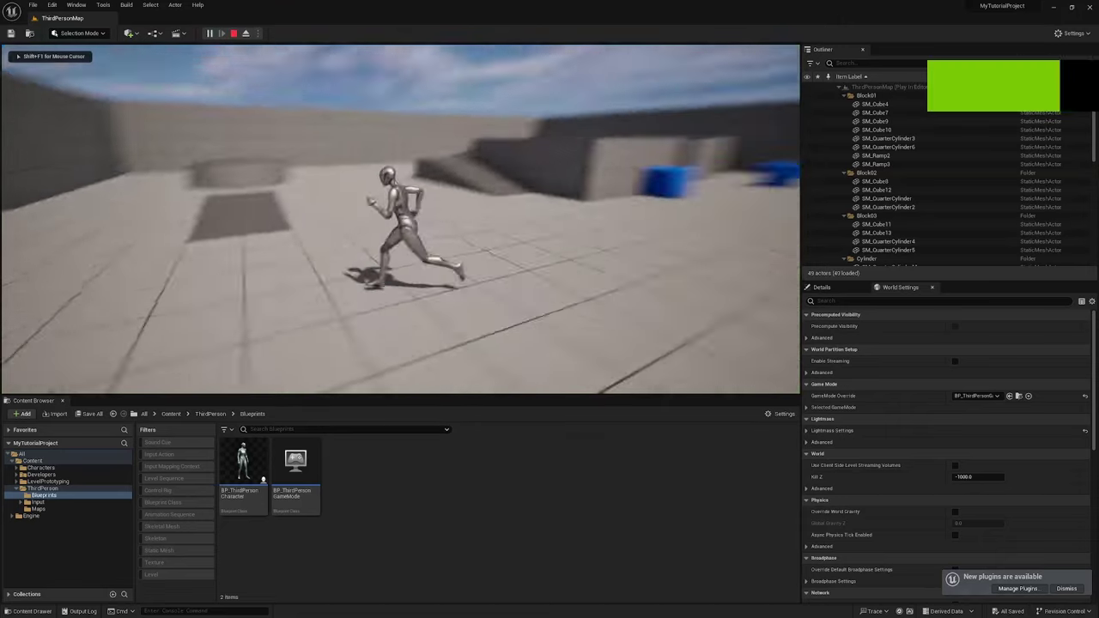
{"action": "key", "text": "d"}
{"action": "key", "text": "space"}
{"action": "key", "text": "space"}
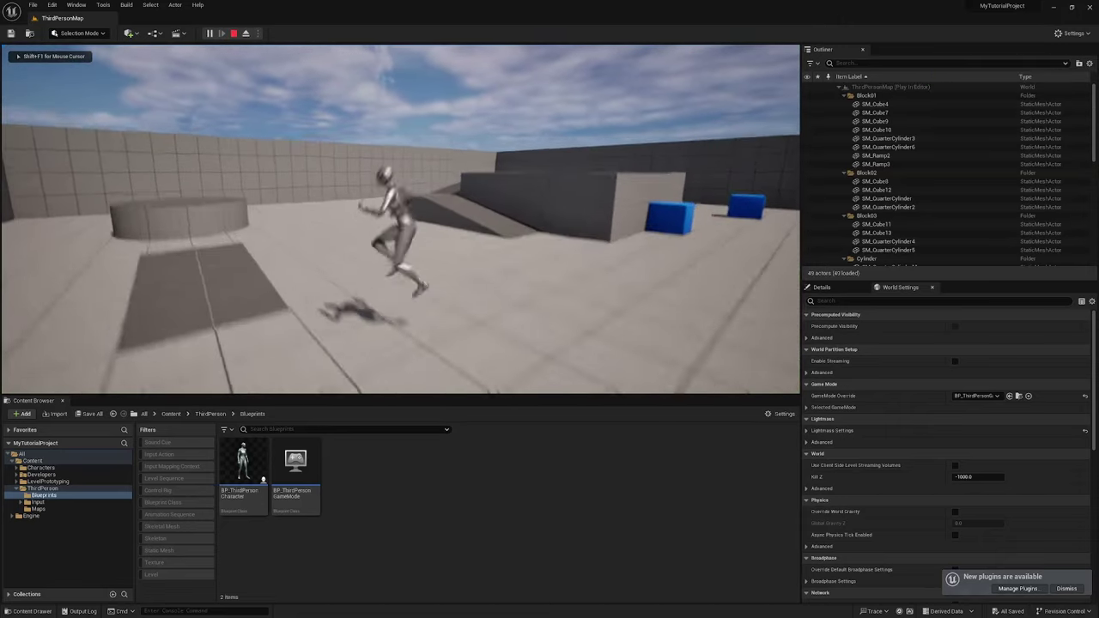
{"action": "key", "text": "s"}
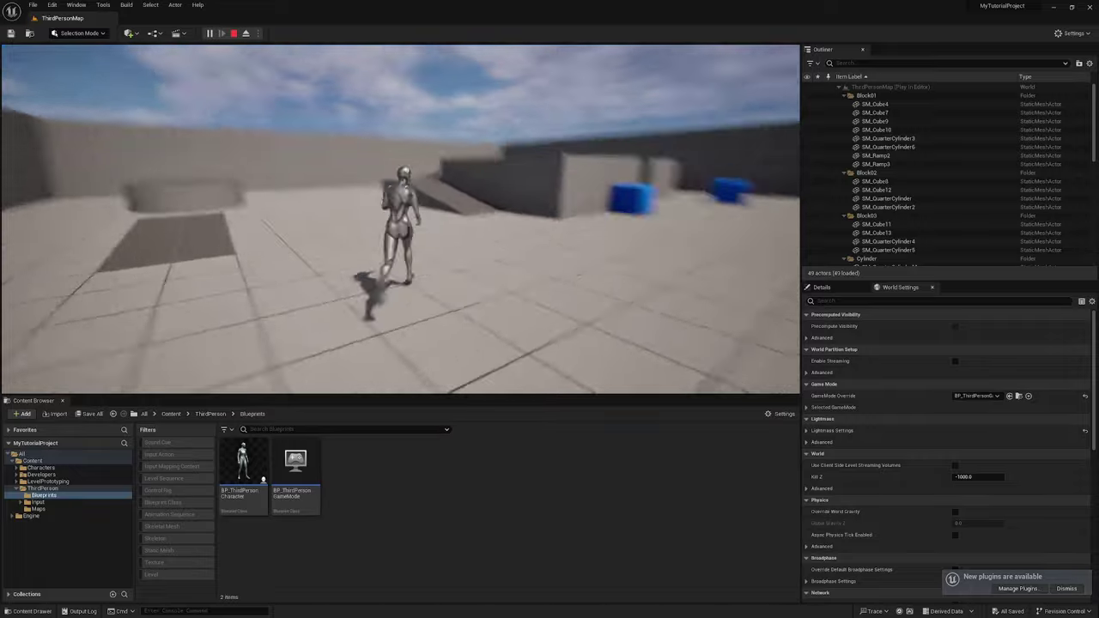
{"action": "key", "text": "Escape"}
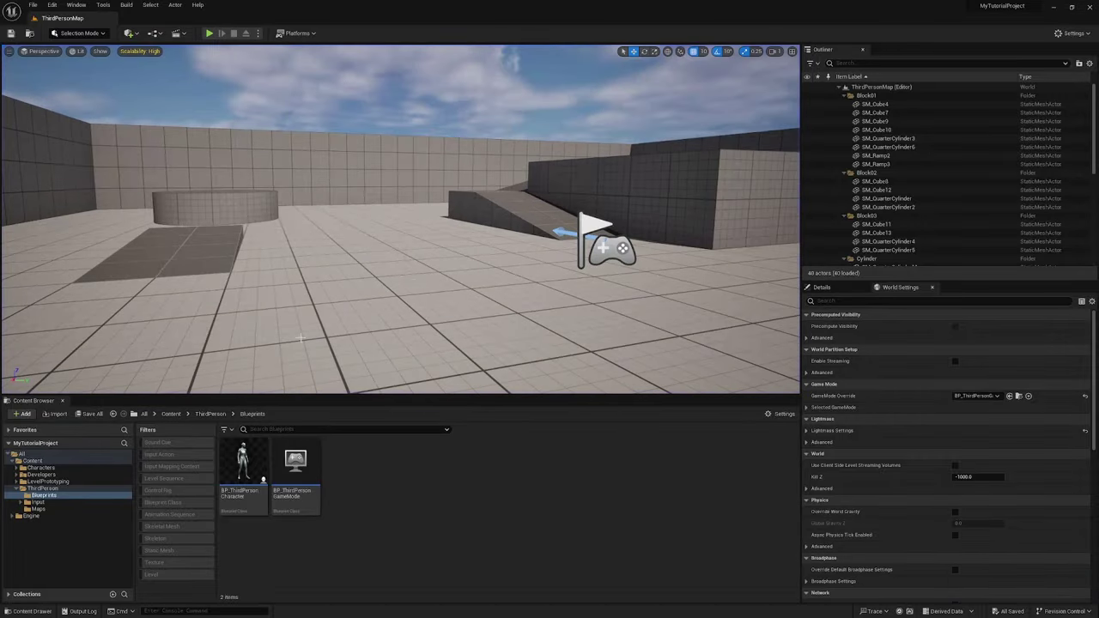
Step: Set the multiplayer play options to 2 players with the net mode Play As Listen Server
{"action": "left_click", "coordinate": [260, 34]}
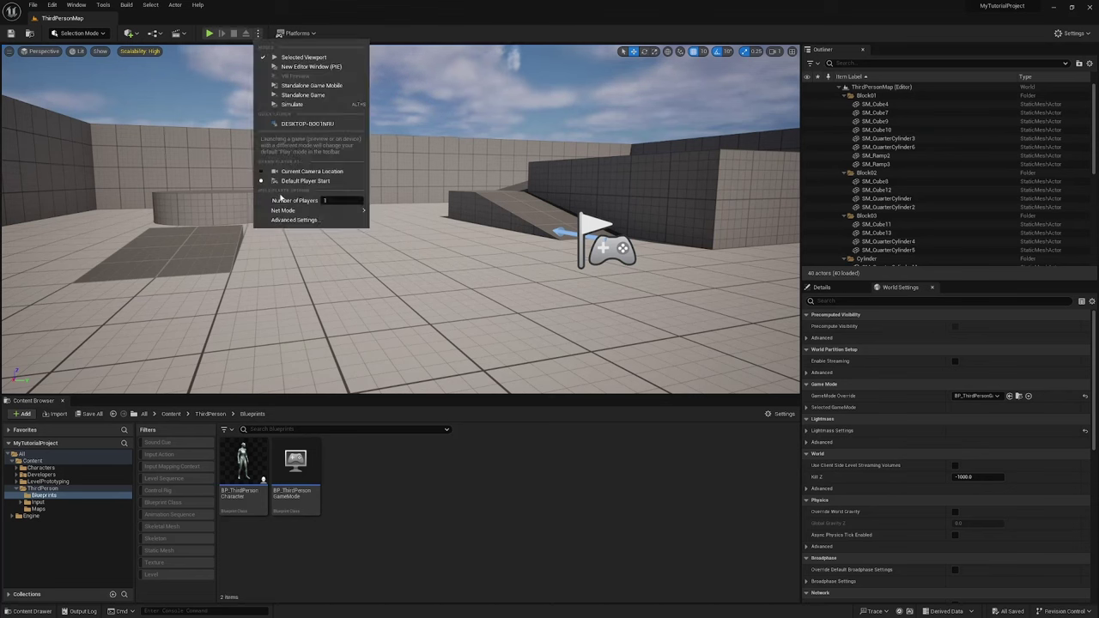
{"action": "left_click", "coordinate": [342, 201]}
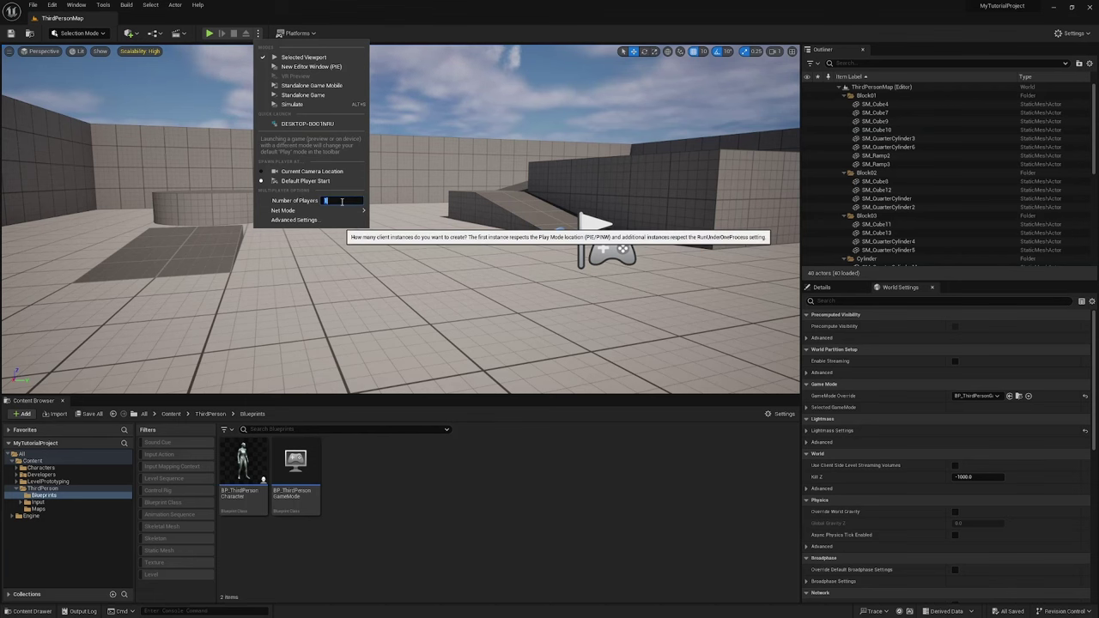
{"action": "type", "text": "2"}
{"action": "mouse_move", "coordinate": [283, 213]}
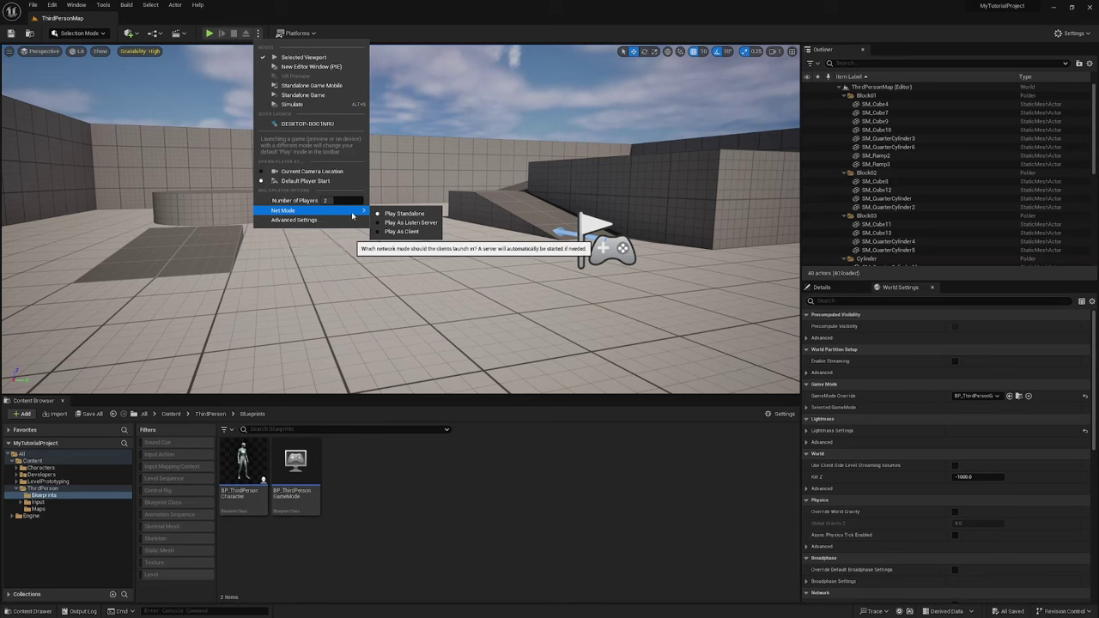
{"action": "left_click", "coordinate": [411, 222]}
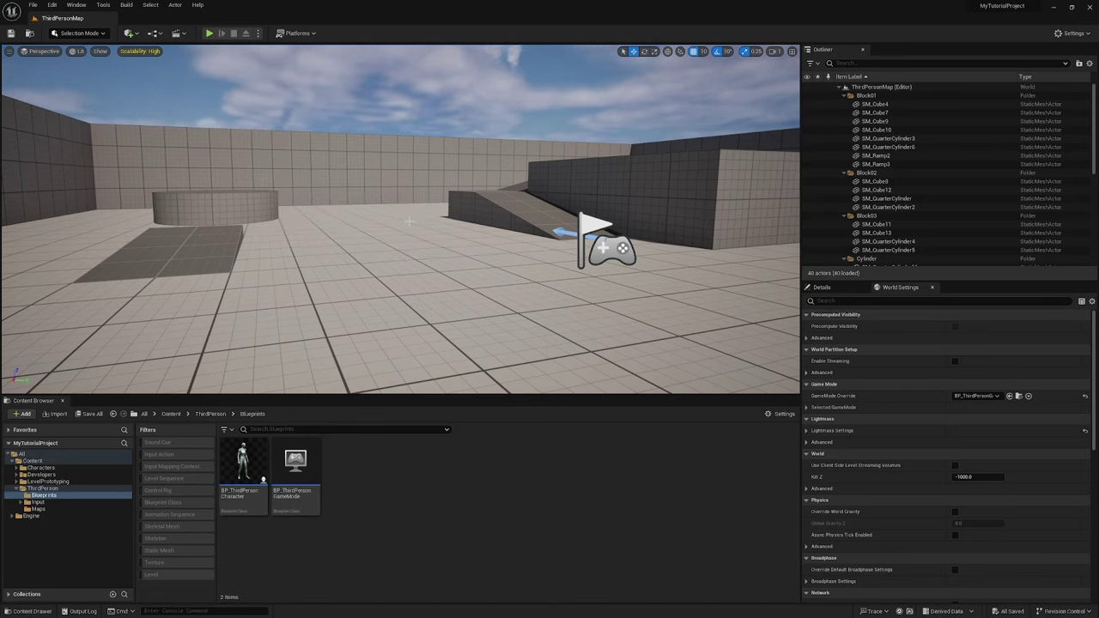
Step: Try the two-player session in the selected viewport, and switch the play mode to New Editor Window (PIE), closing the preview it launches
{"action": "left_click", "coordinate": [209, 33]}
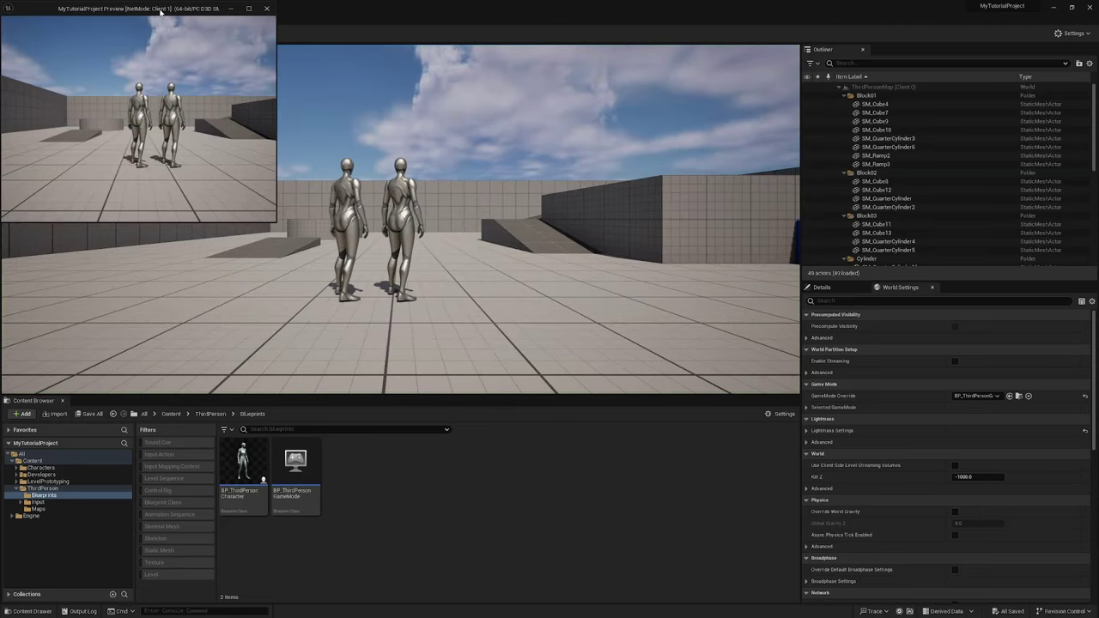
{"action": "left_click", "coordinate": [266, 9]}
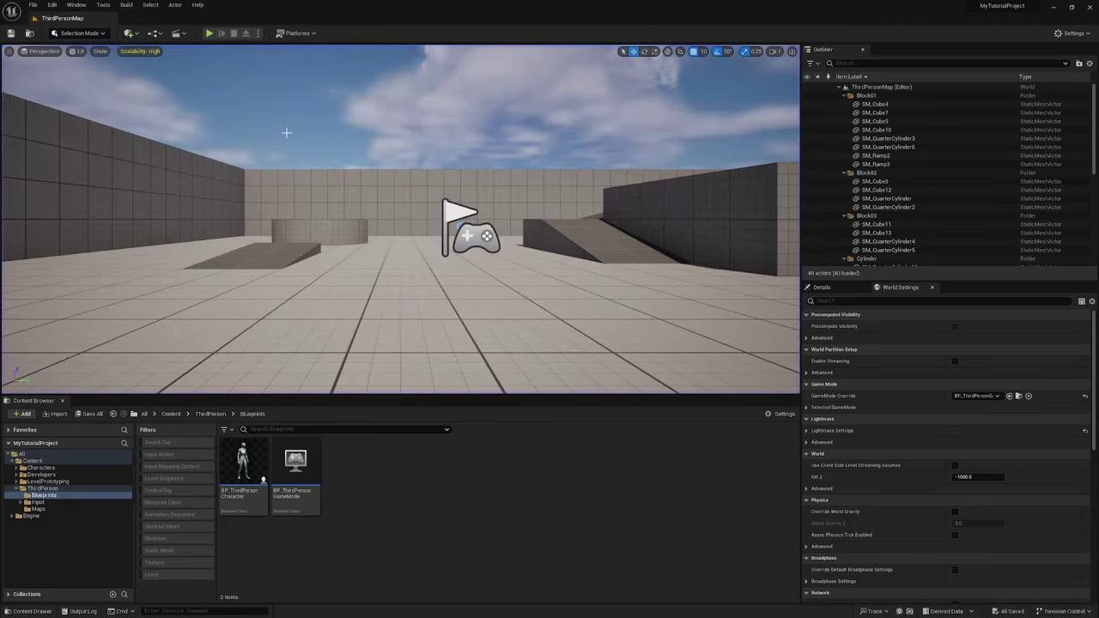
{"action": "left_click", "coordinate": [259, 34]}
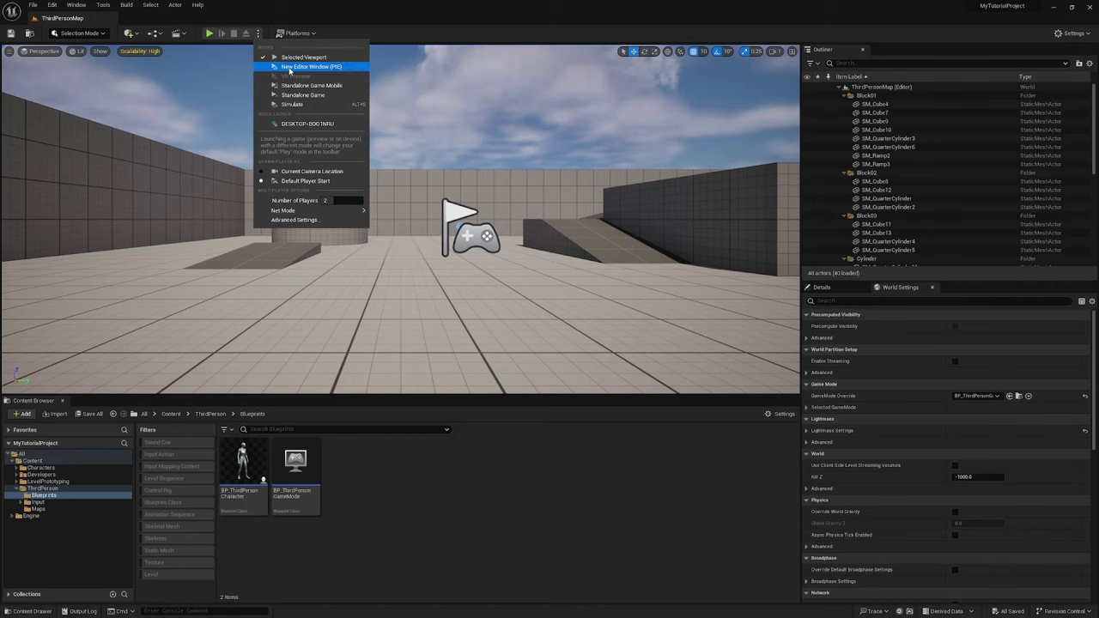
{"action": "left_click", "coordinate": [338, 66]}
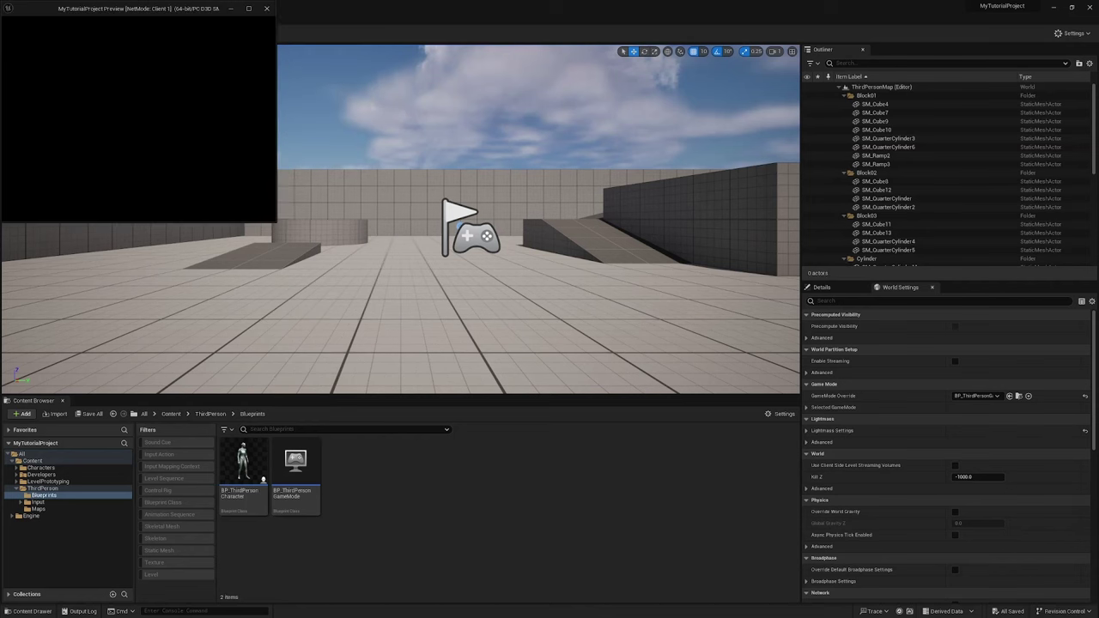
{"action": "left_click", "coordinate": [268, 9]}
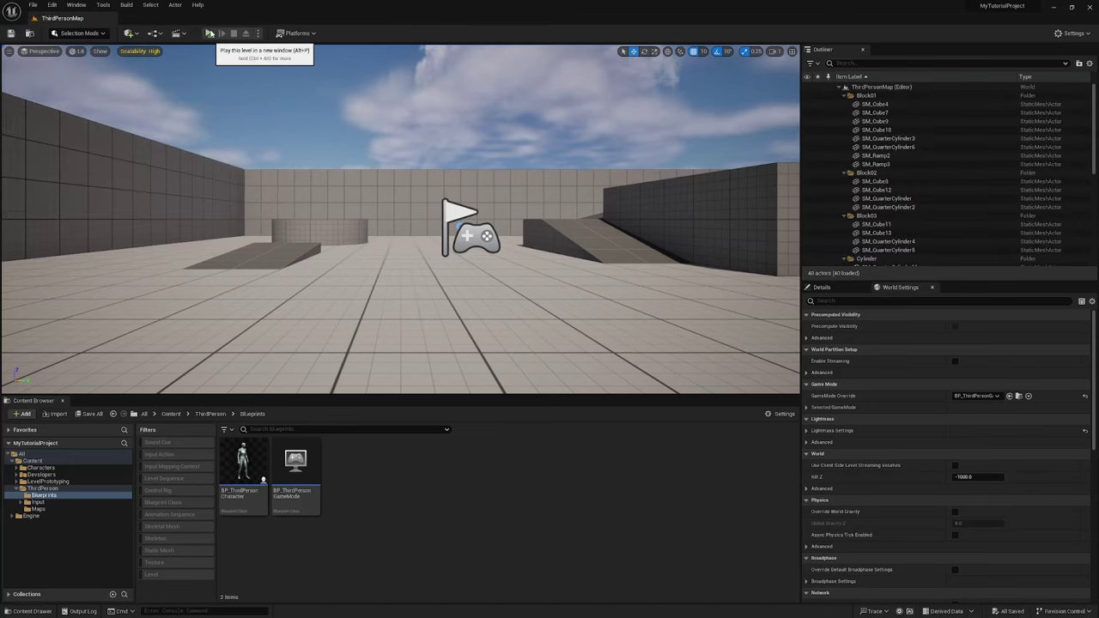
Step: Launch the two-player session in new windows and arrange the Server and Client 1 previews side by side
{"action": "left_click", "coordinate": [209, 34]}
{"action": "left_click_drag", "start_coordinate": [118, 7], "coordinate": [590, 134]}
{"action": "left_click_drag", "start_coordinate": [172, 14], "coordinate": [304, 137]}
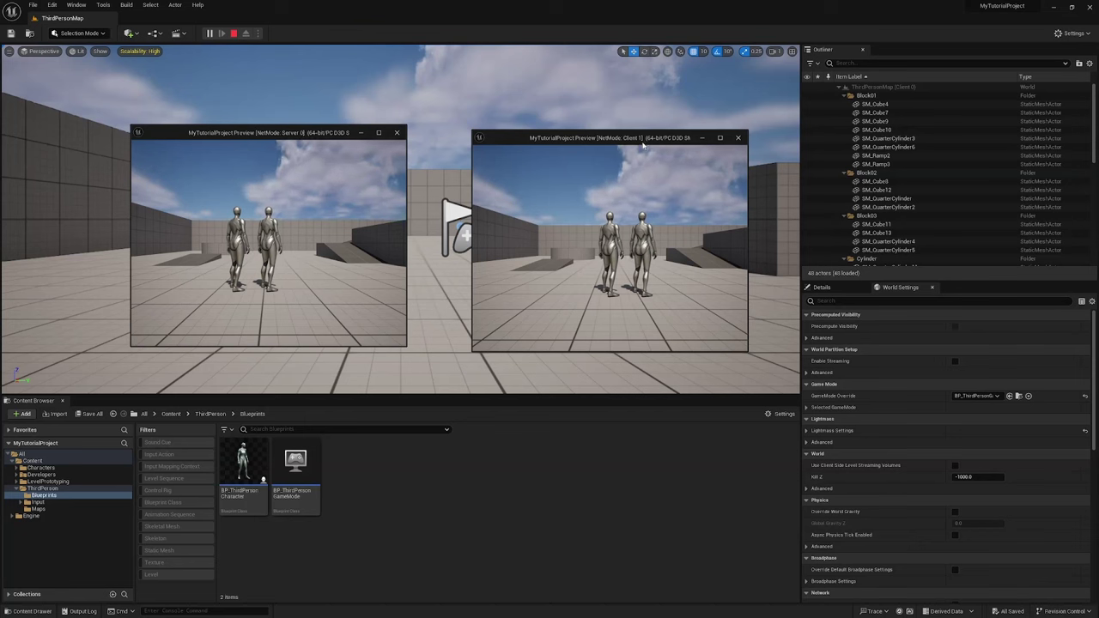
{"action": "left_click_drag", "start_coordinate": [302, 134], "coordinate": [283, 121]}
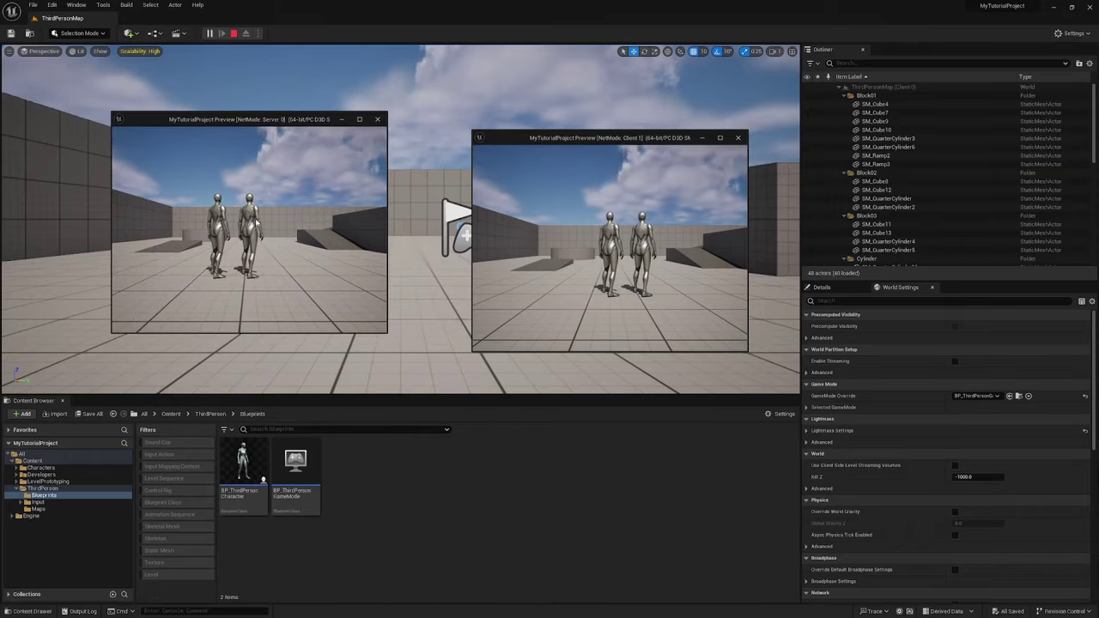
Step: Run the server player's character around in the Server preview to test its movement replication on the client
{"action": "left_click", "coordinate": [256, 223]}
{"action": "key", "text": "w"}
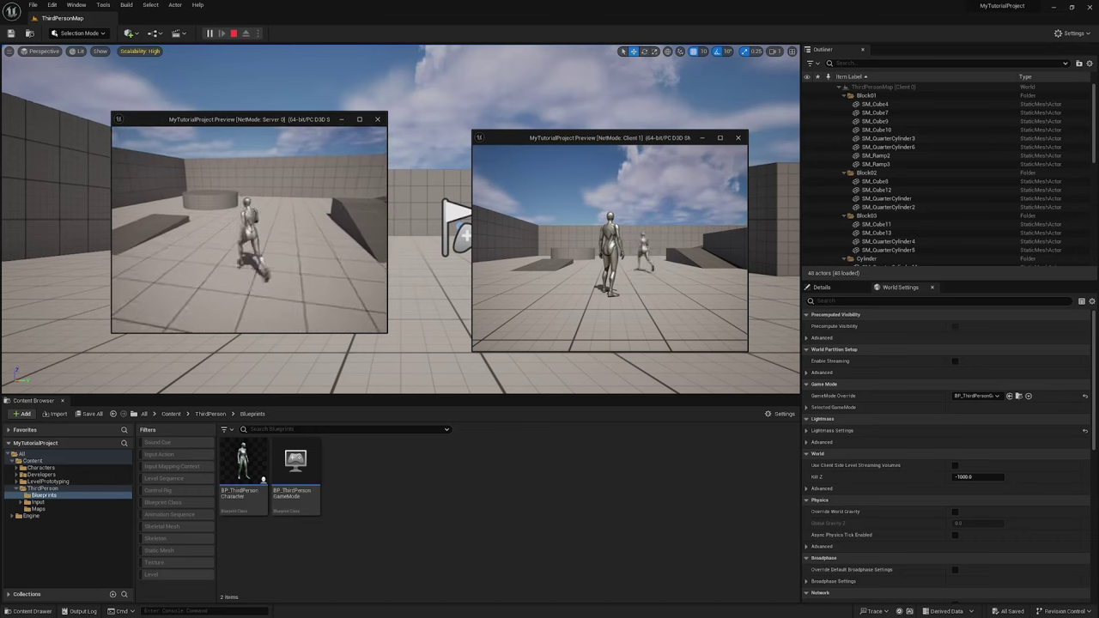
{"action": "key", "text": "s"}
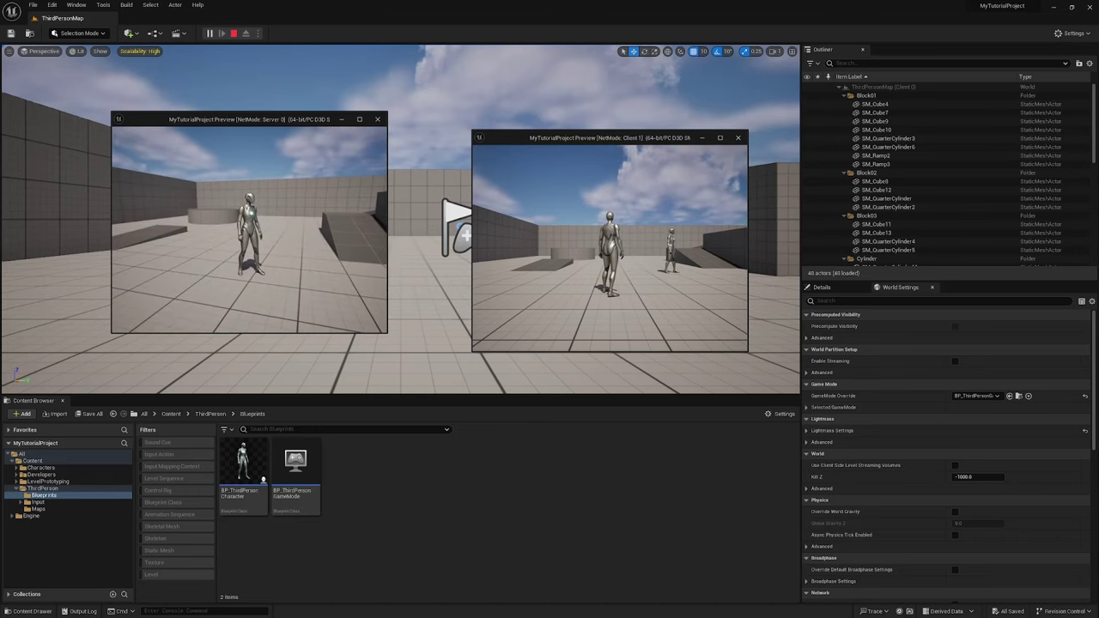
Step: Run the client player's character around in the Client 1 preview to test replication on the server, and end the play session
{"action": "left_click", "coordinate": [560, 264]}
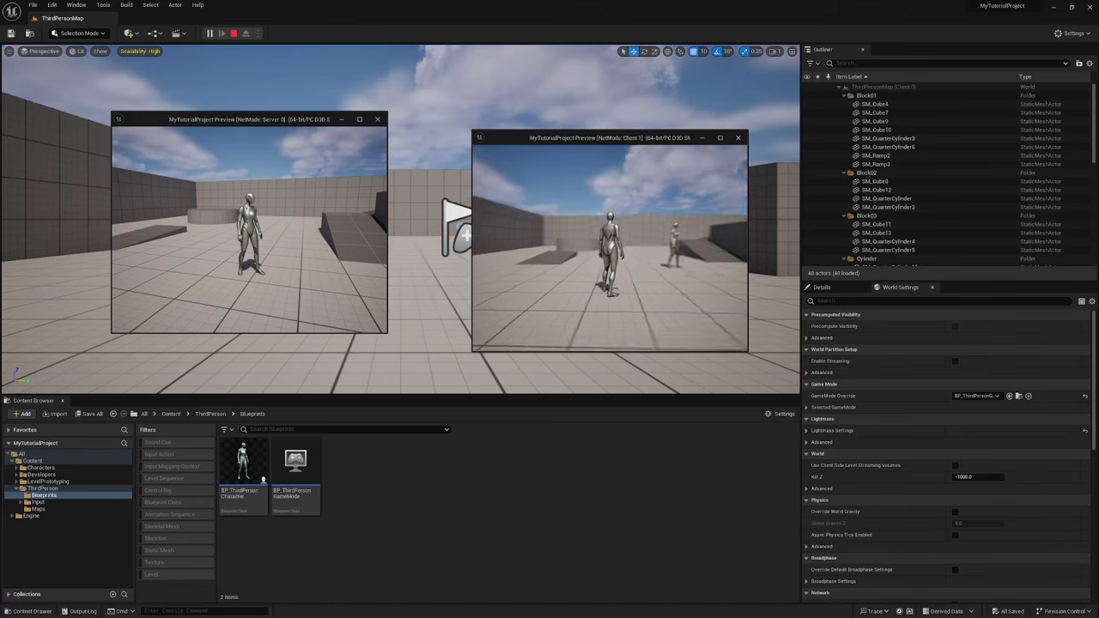
{"action": "key", "text": "w"}
{"action": "key", "text": "d"}
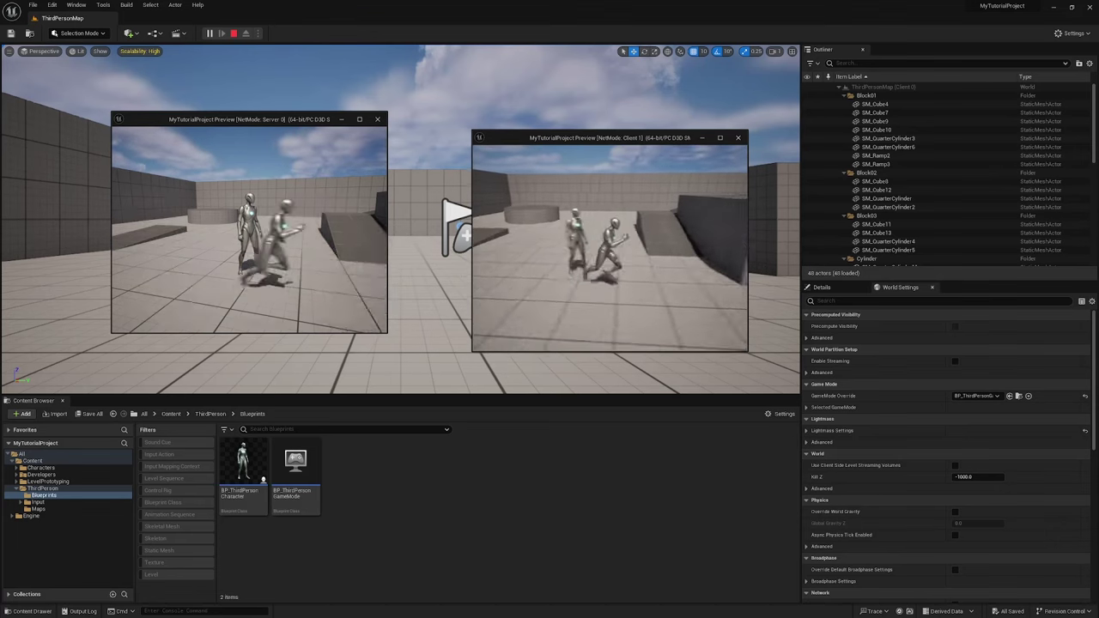
{"action": "key", "text": "s"}
{"action": "key", "text": "w"}
{"action": "key", "text": "a"}
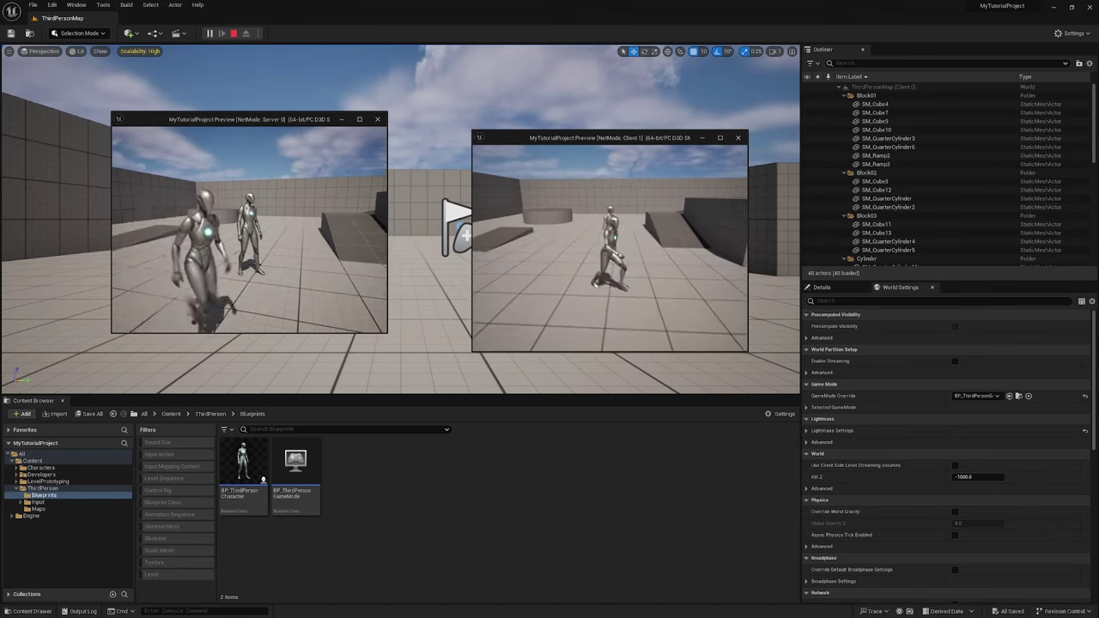
{"action": "key", "text": "d"}
{"action": "key", "text": "a"}
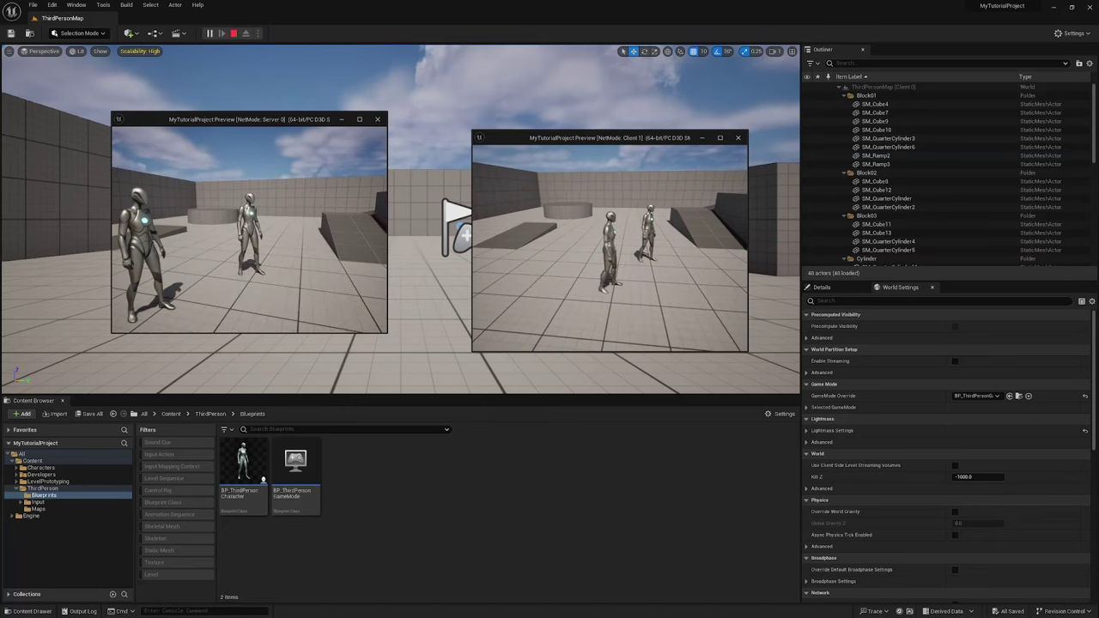
{"action": "key", "text": "Escape"}
Step: Set the net mode to Play As Client and launch the two-player session, aligning the Client 1 preview beside Client 2
{"action": "left_click", "coordinate": [258, 33]}
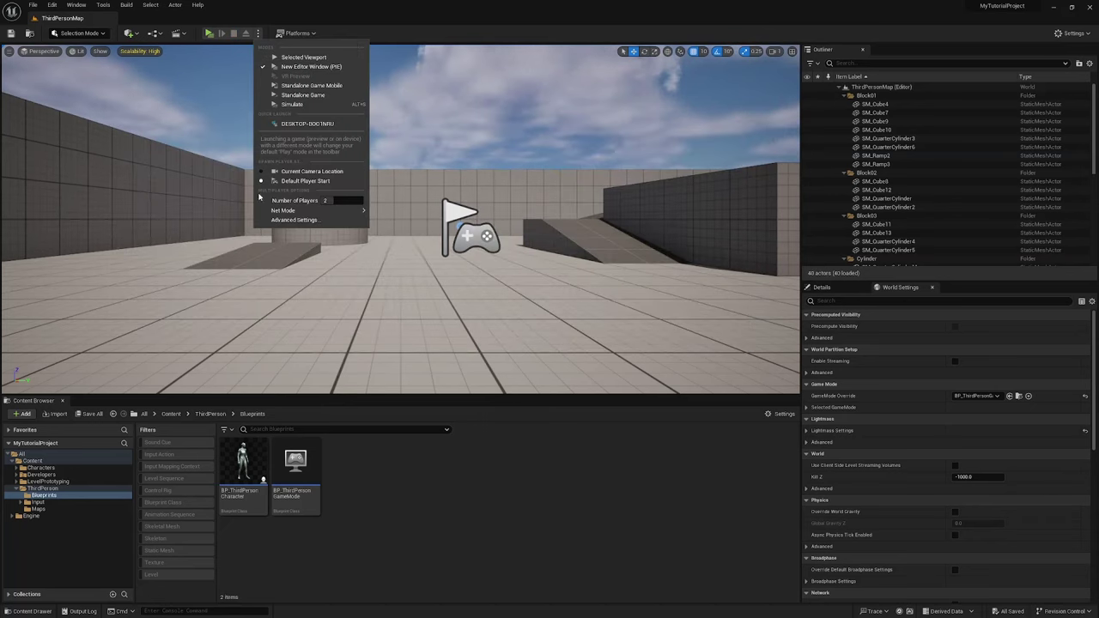
{"action": "mouse_move", "coordinate": [350, 211]}
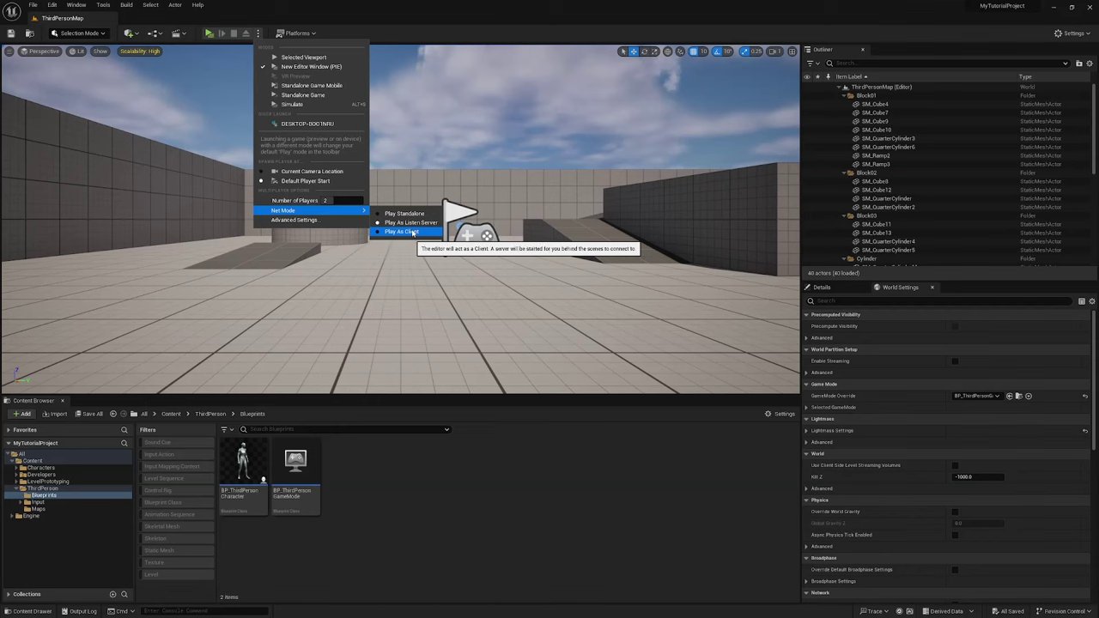
{"action": "left_click", "coordinate": [424, 233]}
{"action": "left_click", "coordinate": [209, 34]}
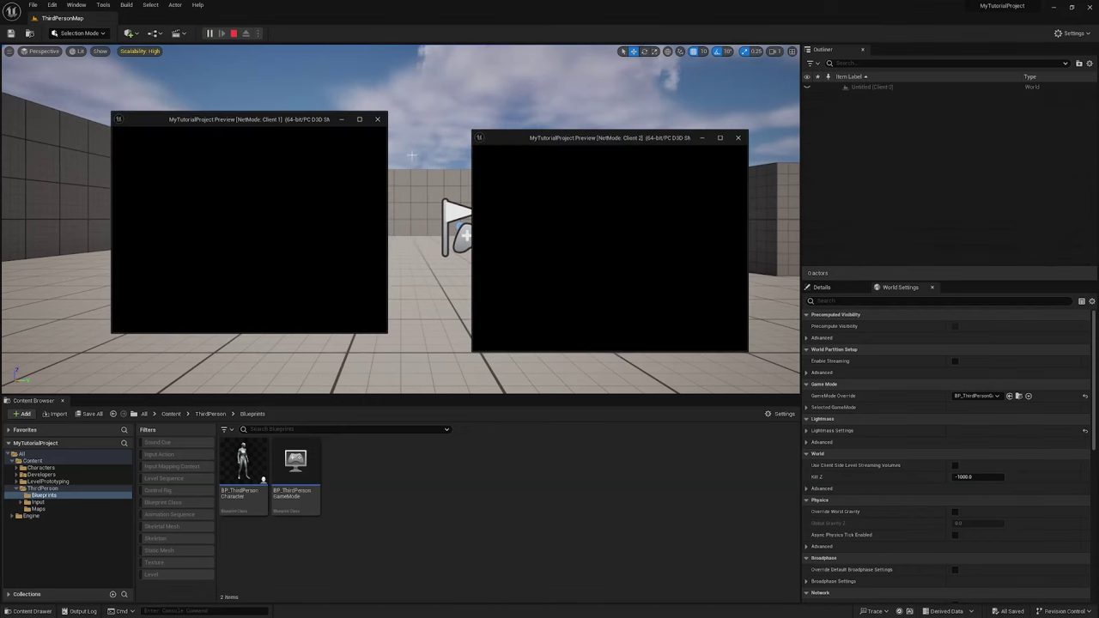
{"action": "mouse_move", "coordinate": [284, 119]}
{"action": "left_mouse_down"}
{"action": "mouse_move", "coordinate": [279, 132]}
{"action": "mouse_move", "coordinate": [299, 135]}
{"action": "left_mouse_up"}
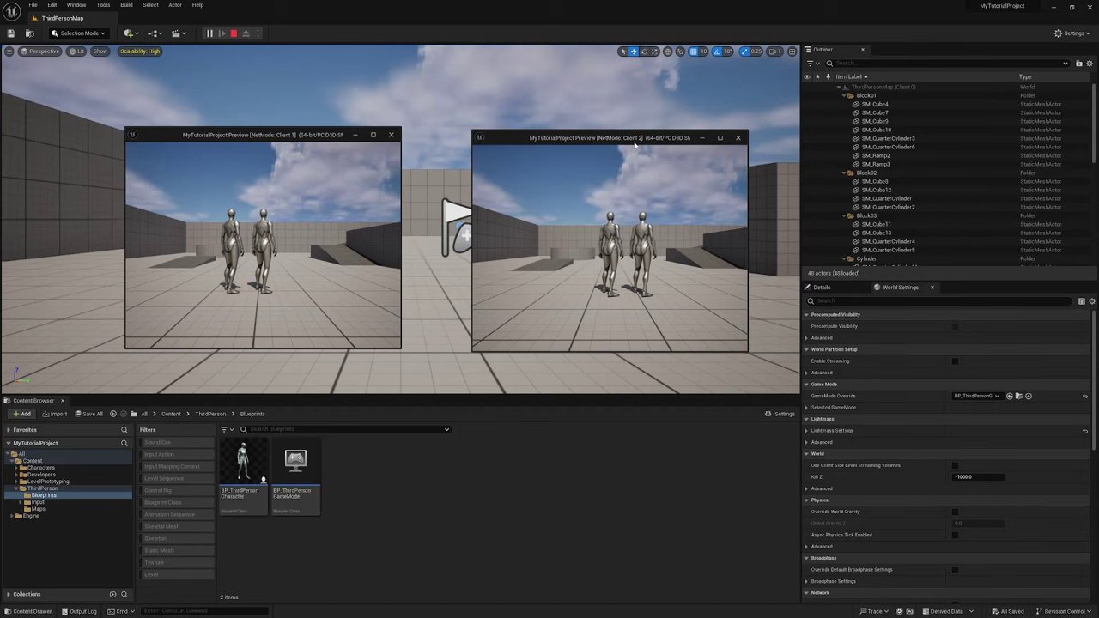
Step: Run the character around in the Client 1 preview to test replication to Client 2, and end the play session
{"action": "left_click", "coordinate": [266, 240]}
{"action": "key", "text": "s"}
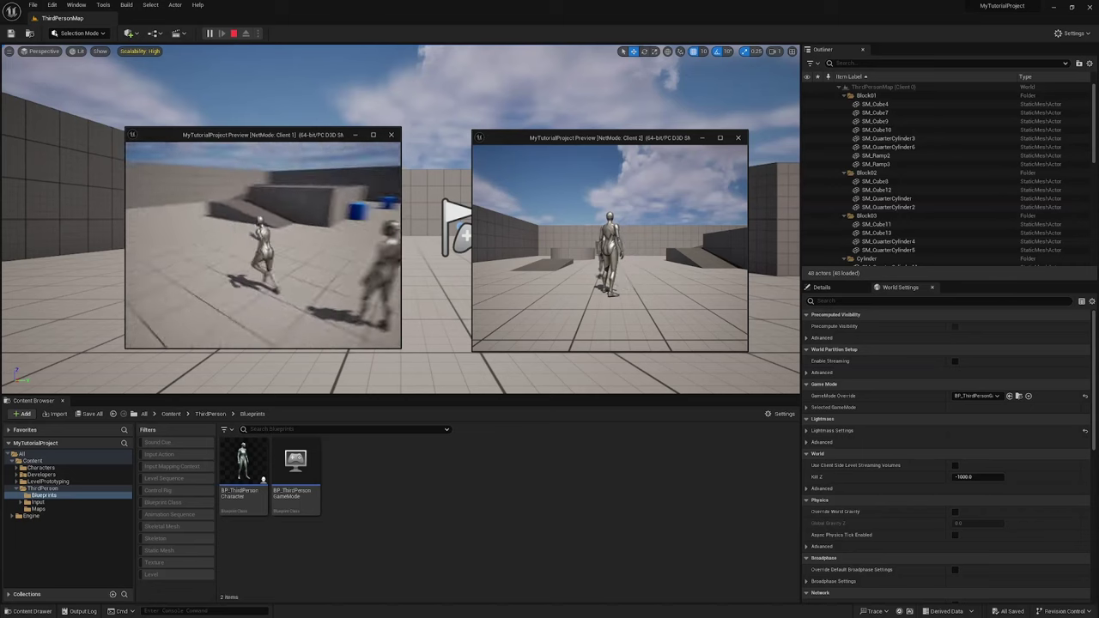
{"action": "key", "text": "d"}
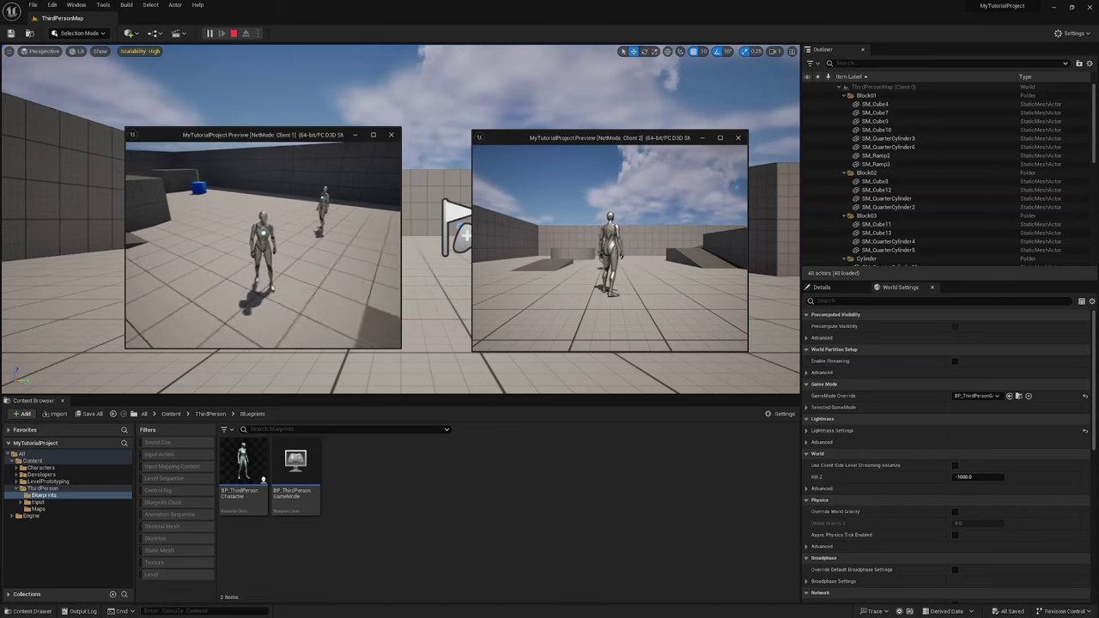
{"action": "key", "text": "w"}
{"action": "key", "text": "a"}
{"action": "key", "text": "s"}
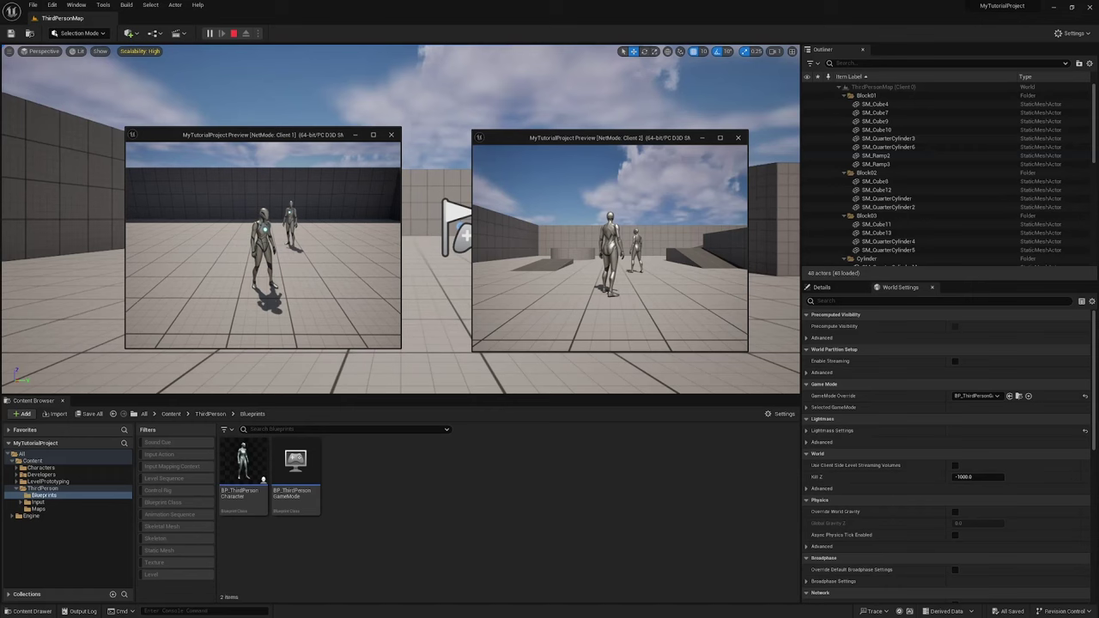
{"action": "key", "text": "a"}
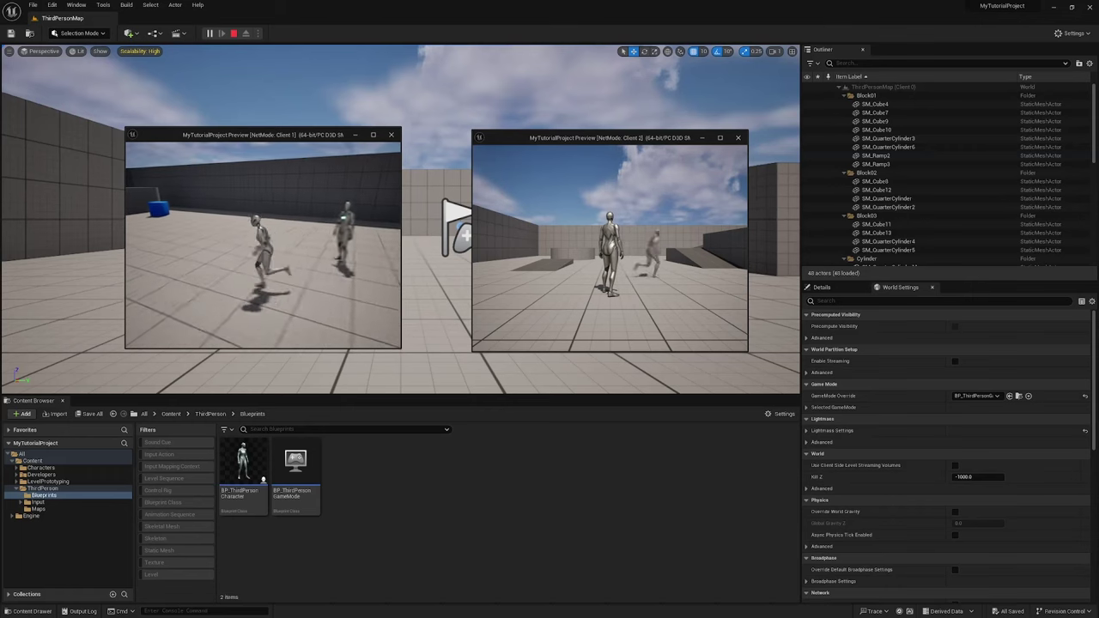
{"action": "key", "text": "Escape"}
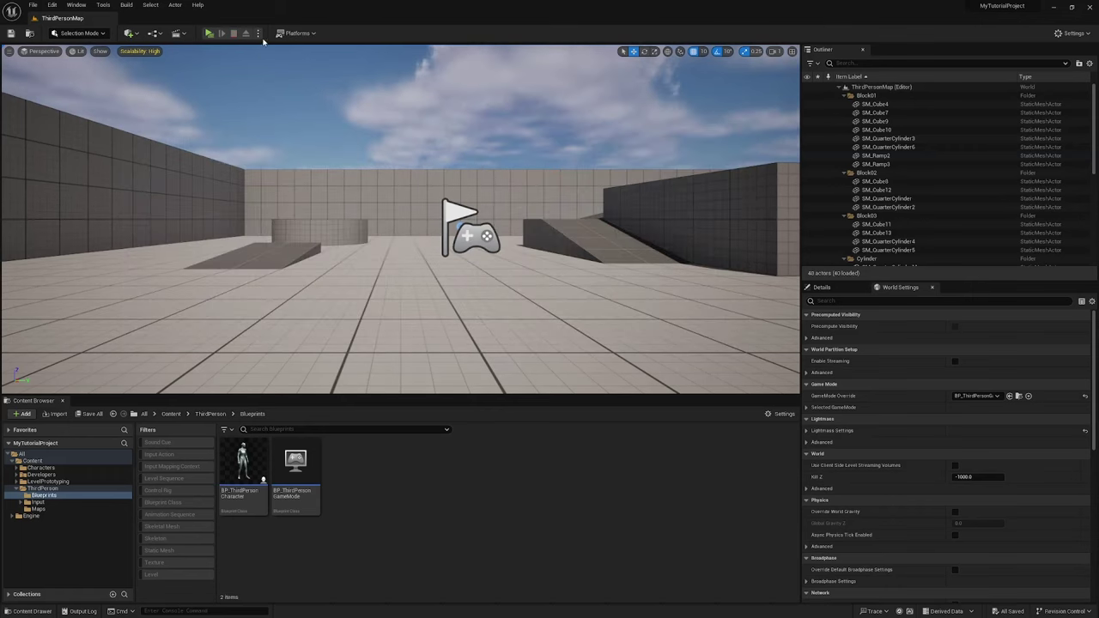
Step: Set the net mode back to Play As Listen Server and launch the two-player session again
{"action": "left_click", "coordinate": [258, 34]}
{"action": "mouse_move", "coordinate": [300, 209]}
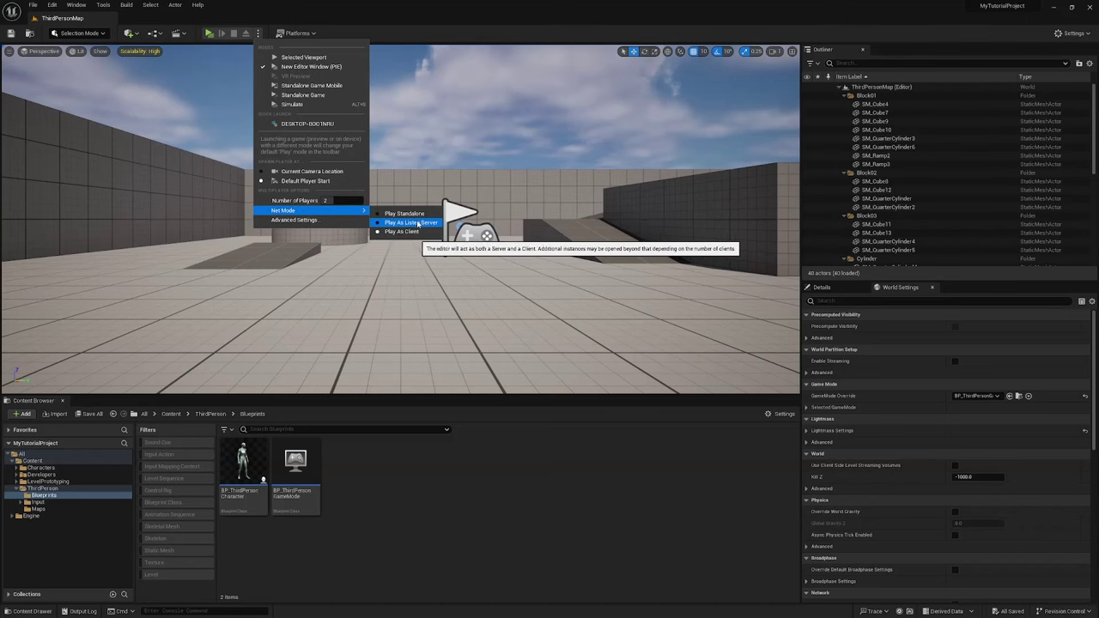
{"action": "left_click", "coordinate": [418, 223]}
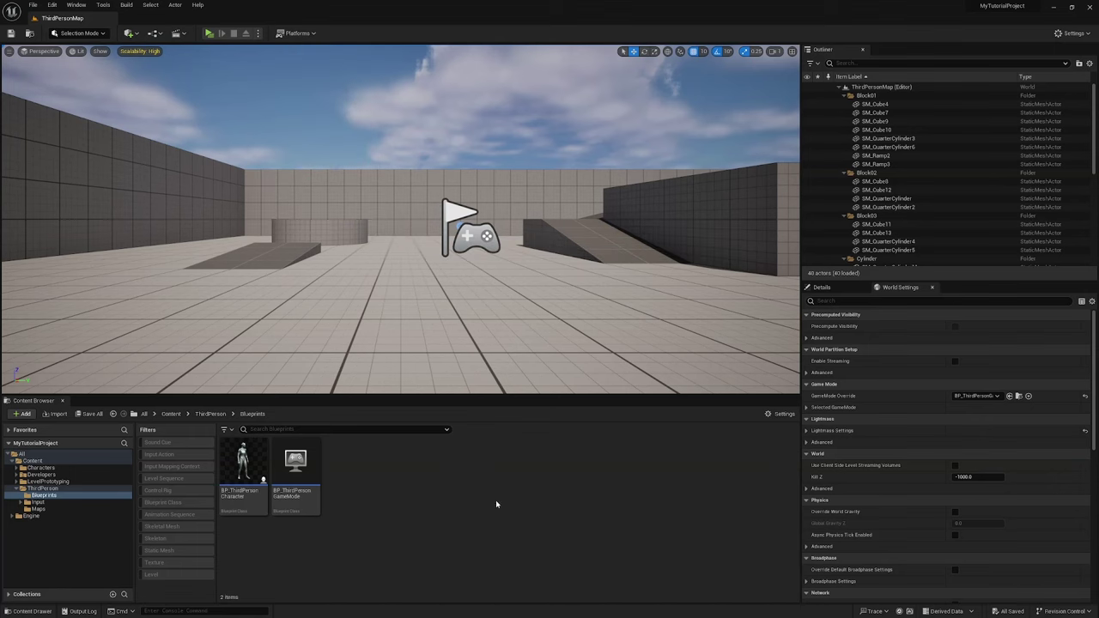
{"action": "left_click", "coordinate": [209, 34]}
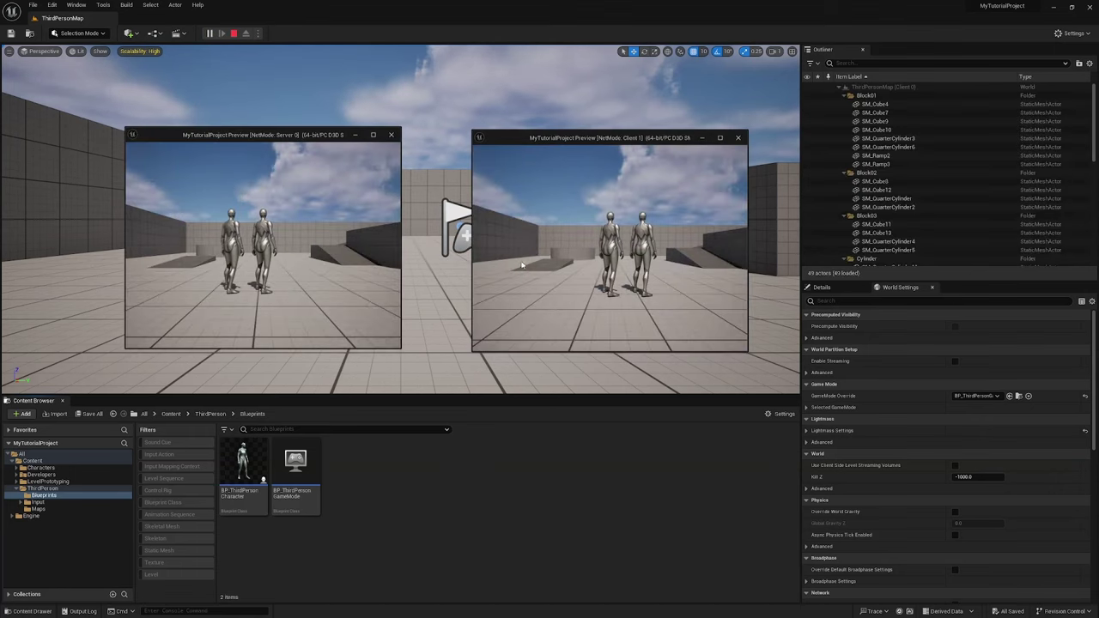
Step: Run and jump with the server player's character in the relaunched Server preview, and end the play session
{"action": "left_click", "coordinate": [276, 245]}
{"action": "key", "text": "w"}
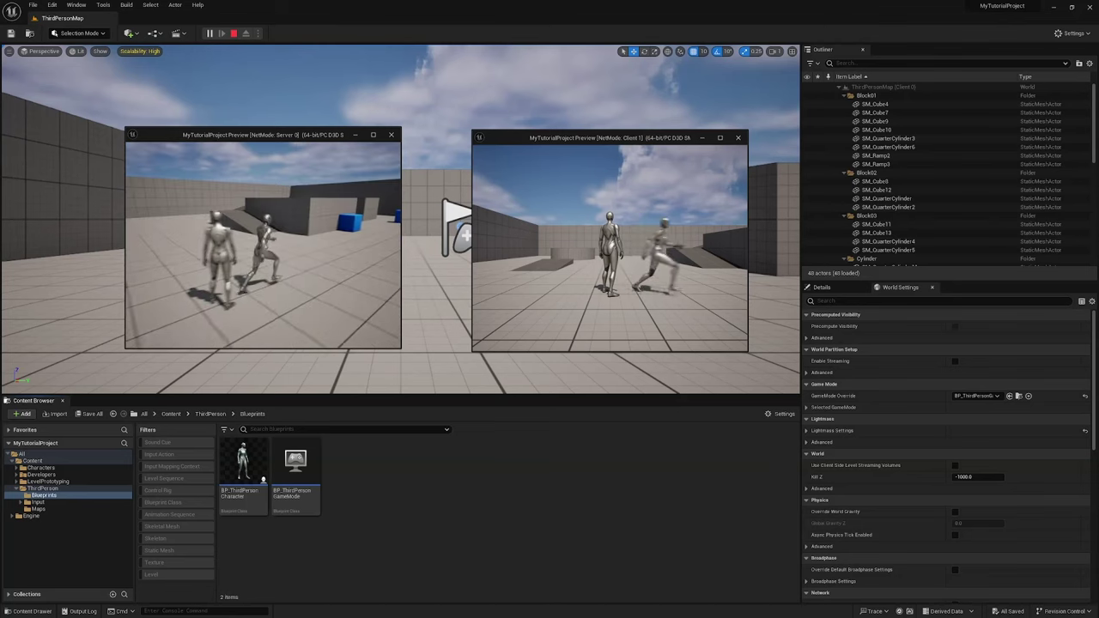
{"action": "key", "text": "space"}
{"action": "key", "text": "a"}
{"action": "key", "text": "w"}
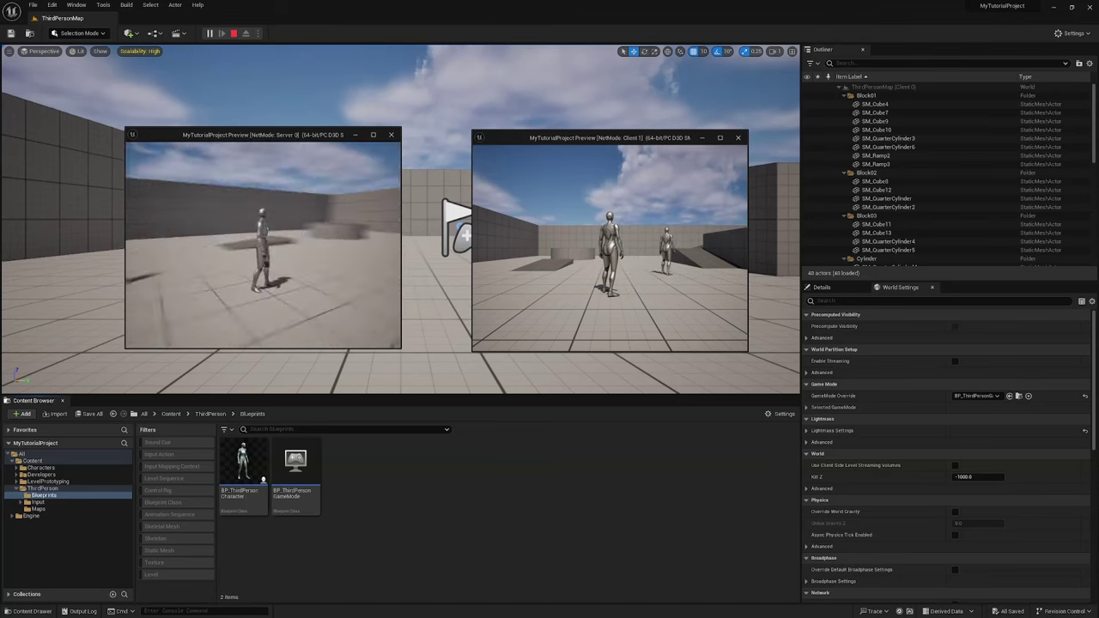
{"action": "key", "text": "space"}
{"action": "key", "text": "Escape"}
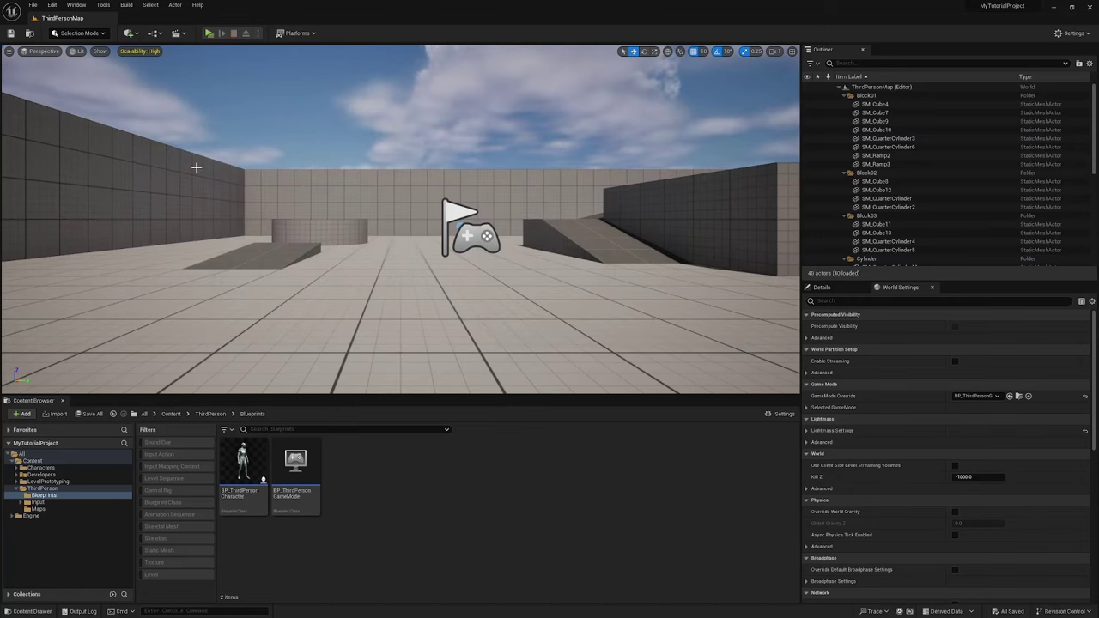
Step: Open the Unreal Marketplace in the Epic Games Launcher and go to the free Animation Starter Pack's page
{"action": "left_click", "coordinate": [129, 32]}
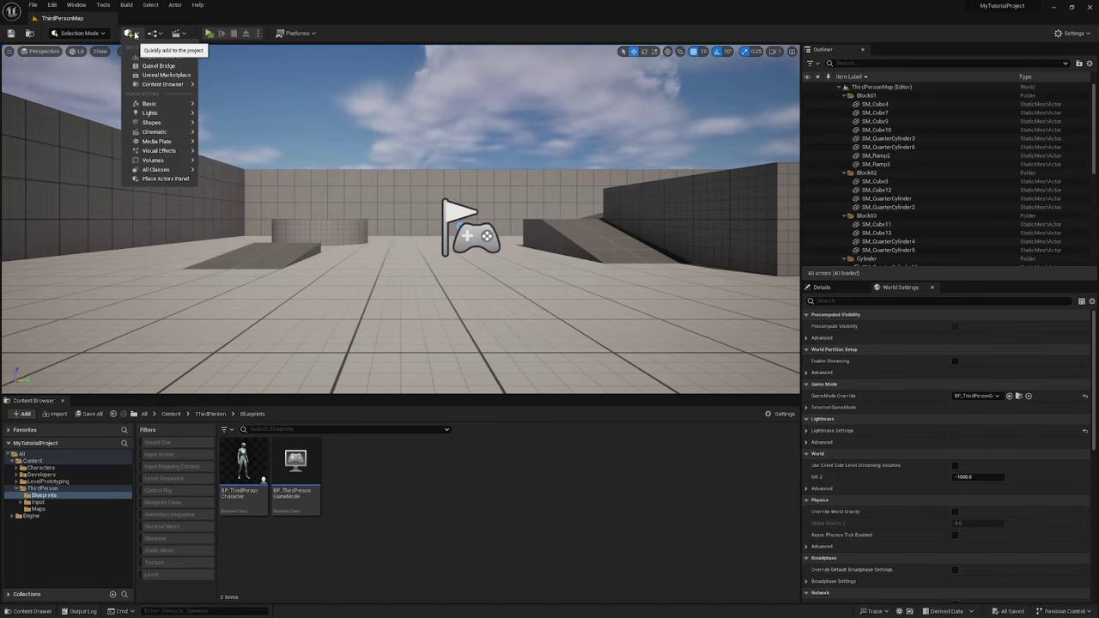
{"action": "left_click", "coordinate": [168, 76]}
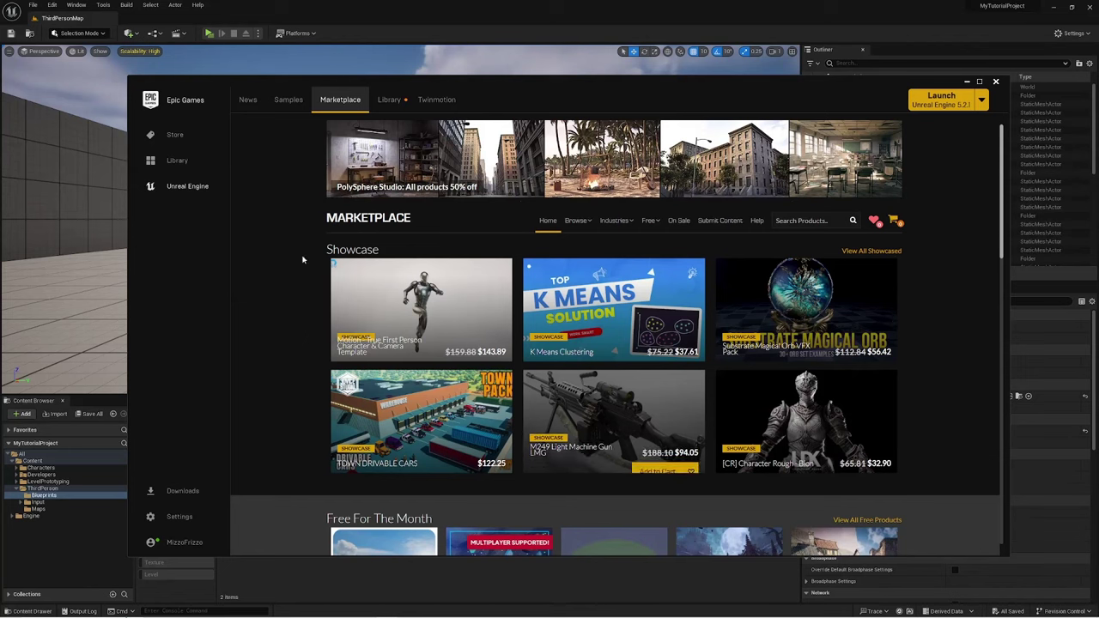
{"action": "mouse_move", "coordinate": [650, 222]}
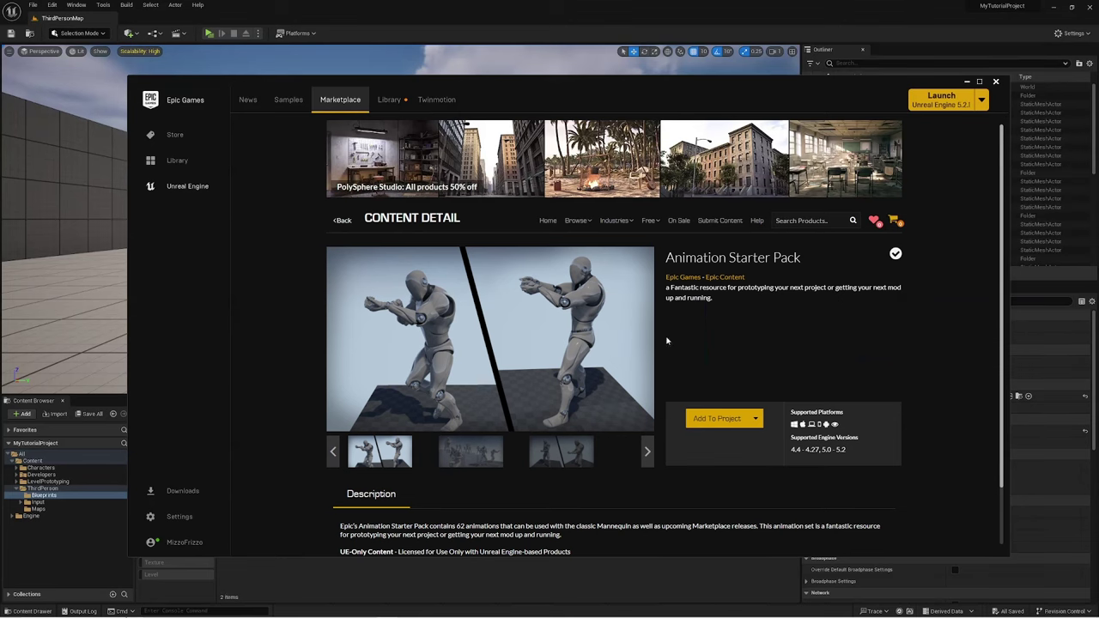
Step: Add the Animation Starter Pack to MyTutorialProject, filtering all projects by "tutorial" and choosing asset version 5.2
{"action": "left_click", "coordinate": [720, 419]}
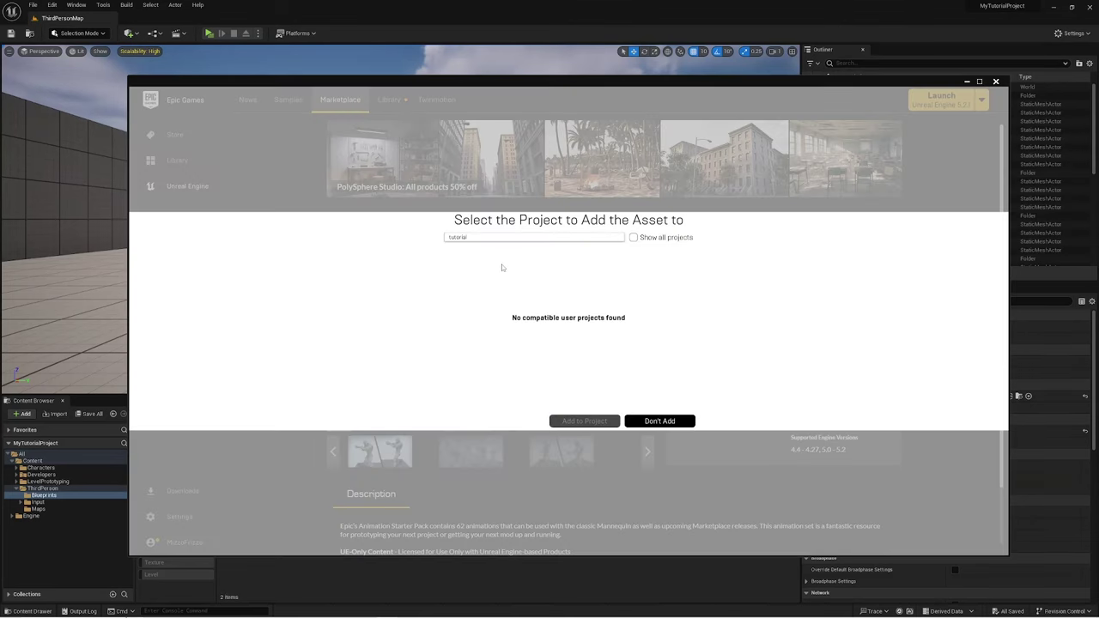
{"action": "left_click", "coordinate": [635, 239]}
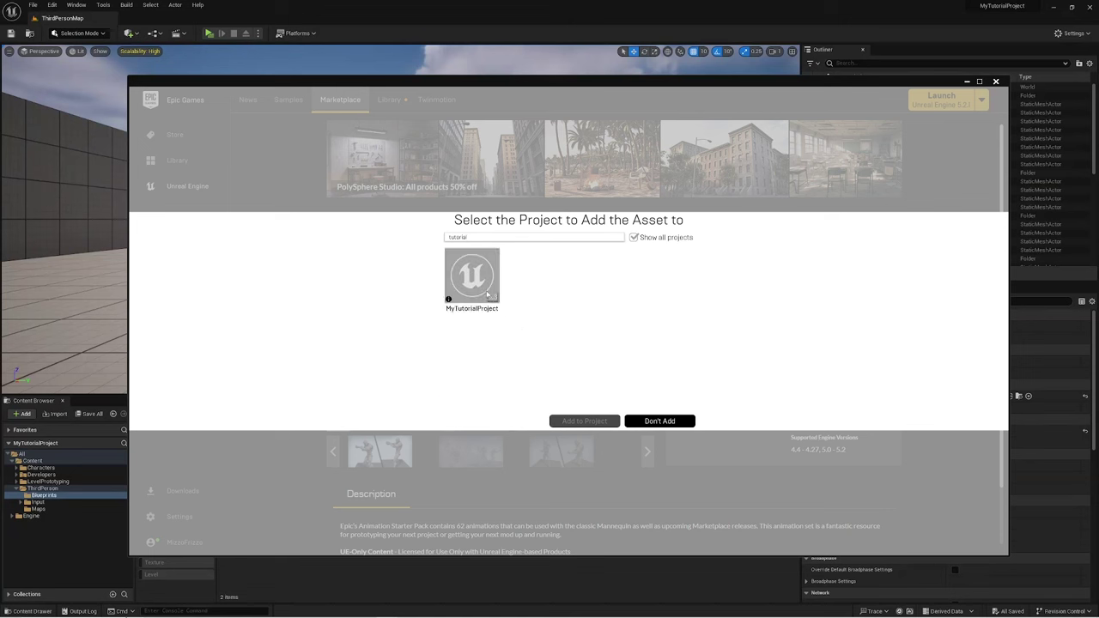
{"action": "left_click", "coordinate": [488, 295]}
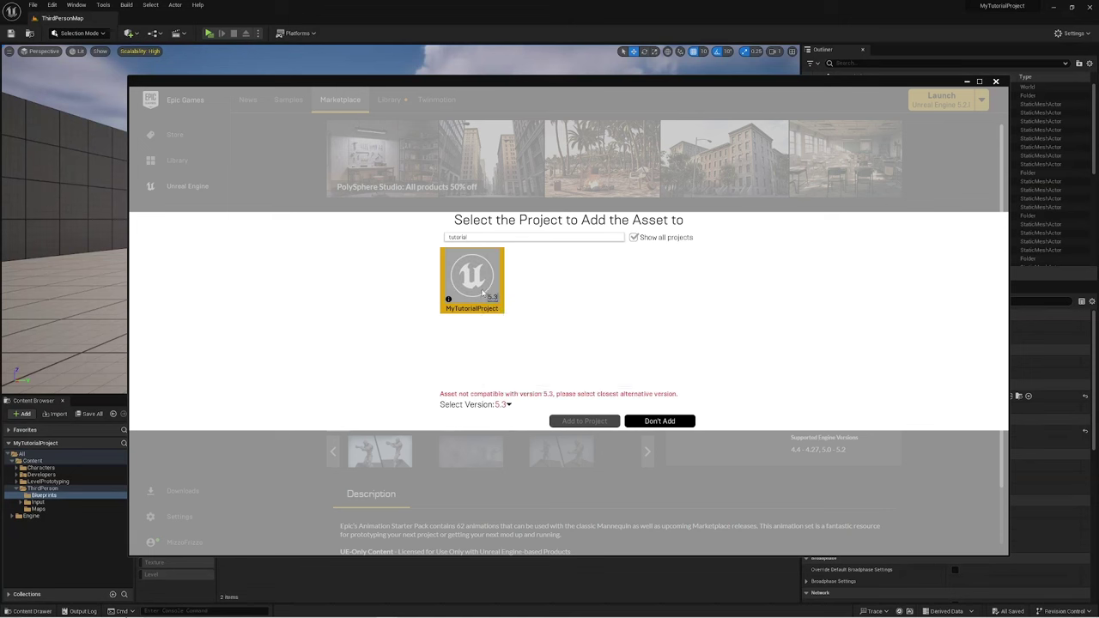
{"action": "left_click", "coordinate": [510, 406]}
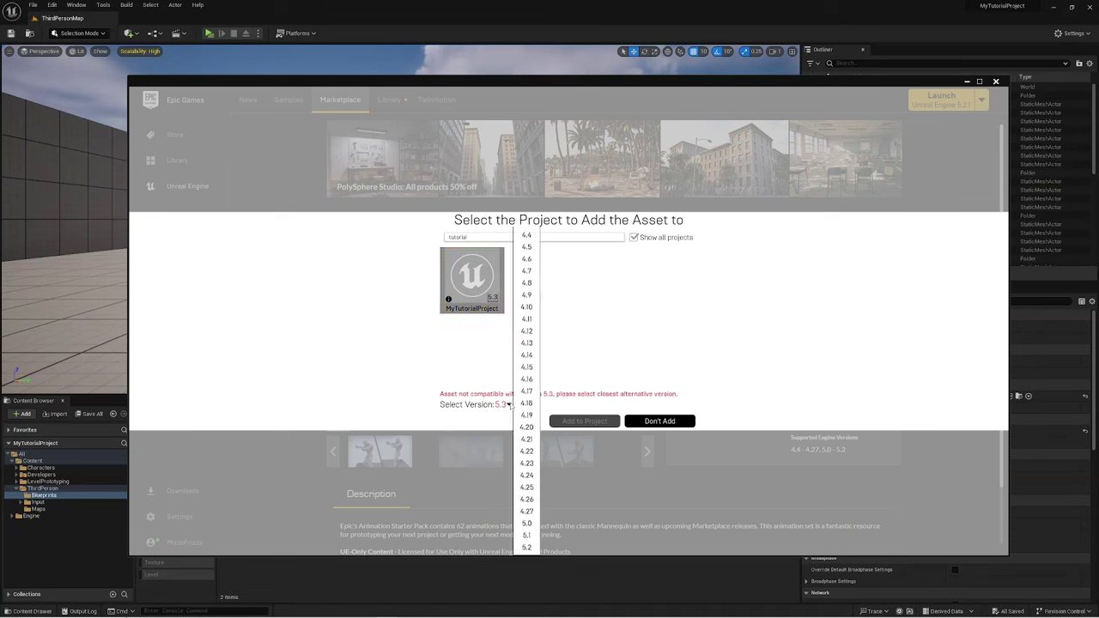
{"action": "left_click", "coordinate": [527, 548]}
{"action": "left_click", "coordinate": [510, 405]}
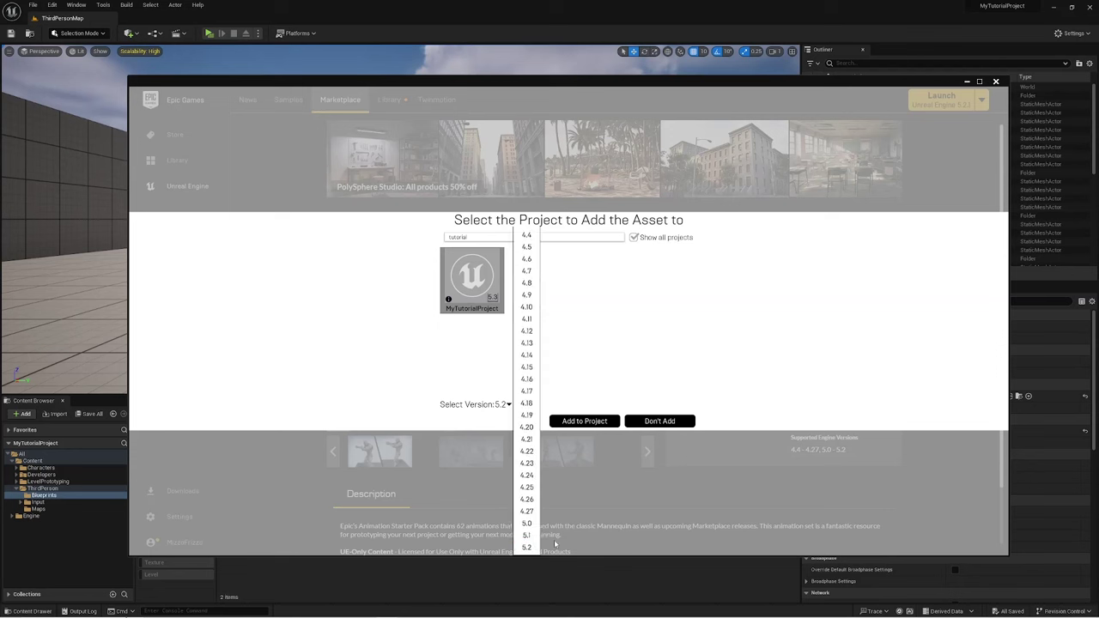
{"action": "left_click", "coordinate": [709, 347]}
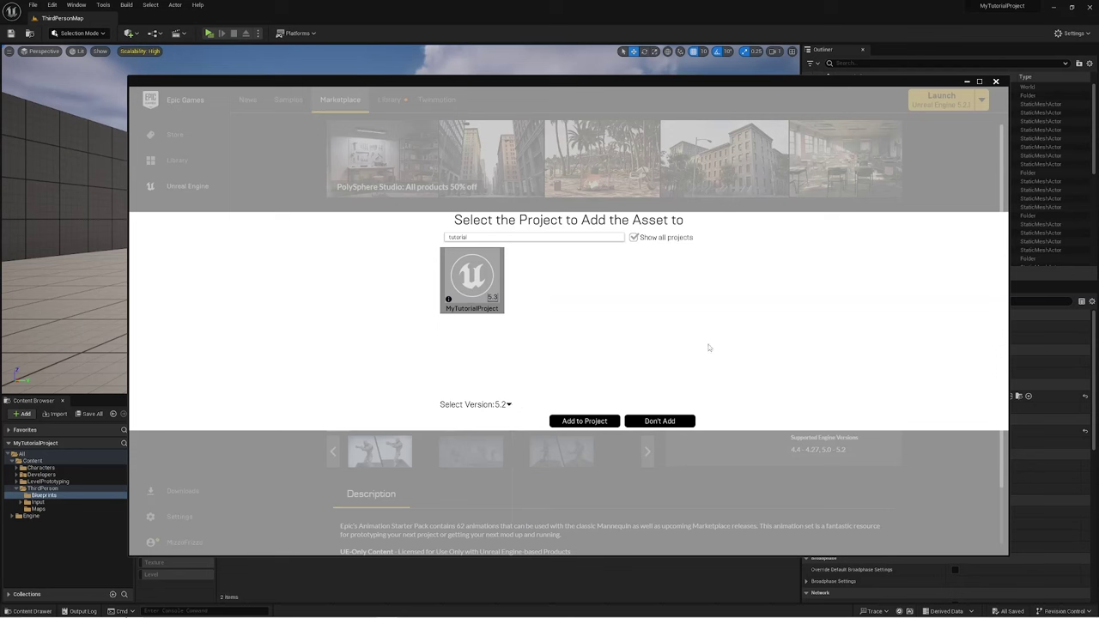
{"action": "left_click", "coordinate": [583, 422]}
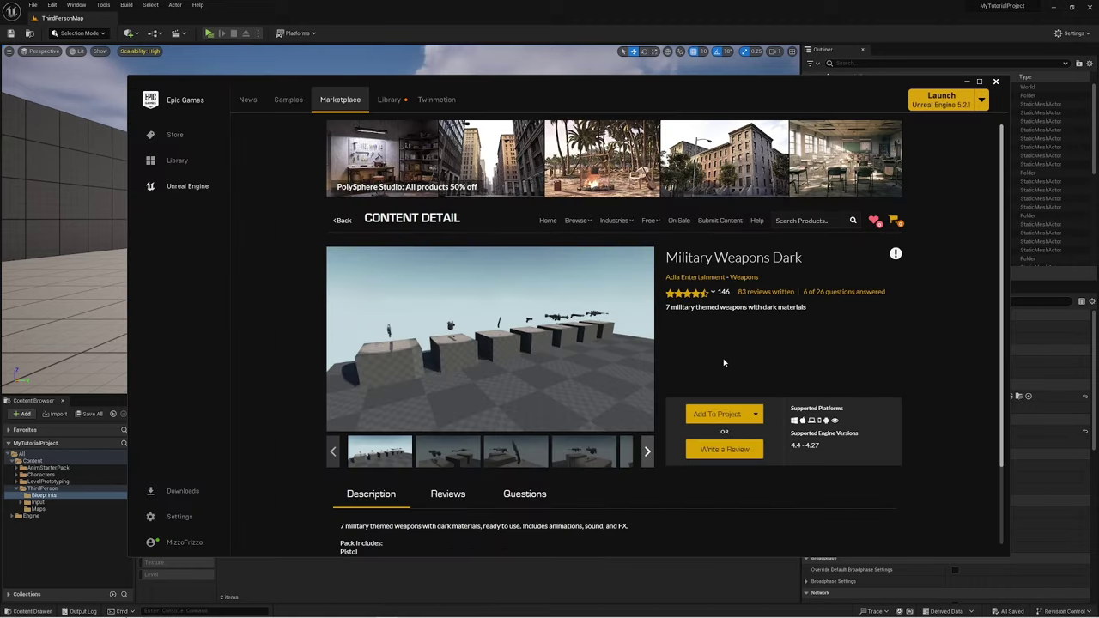